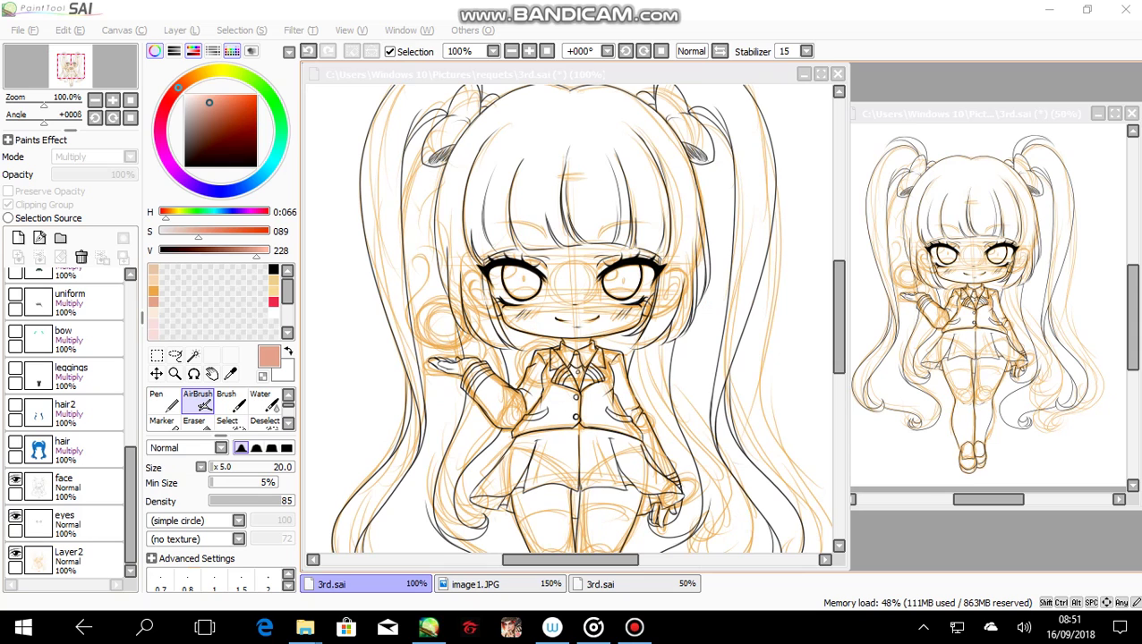
Show the hair colour layer and hide the orange sketch on Layer2.
left_click(838, 317)
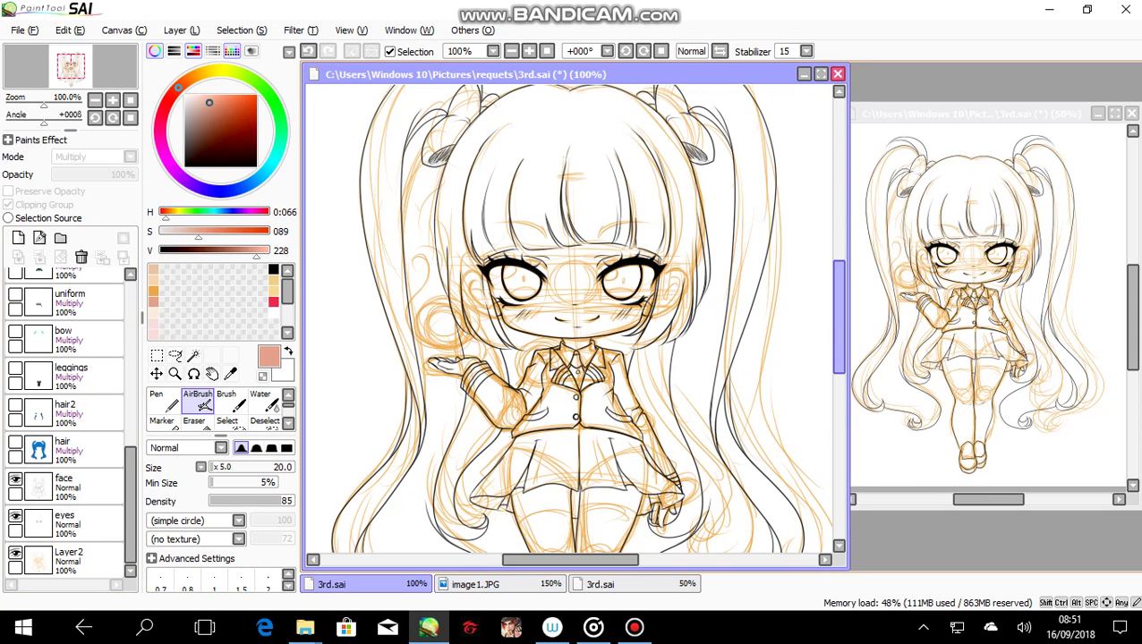
scroll(576, 317, "up", 2)
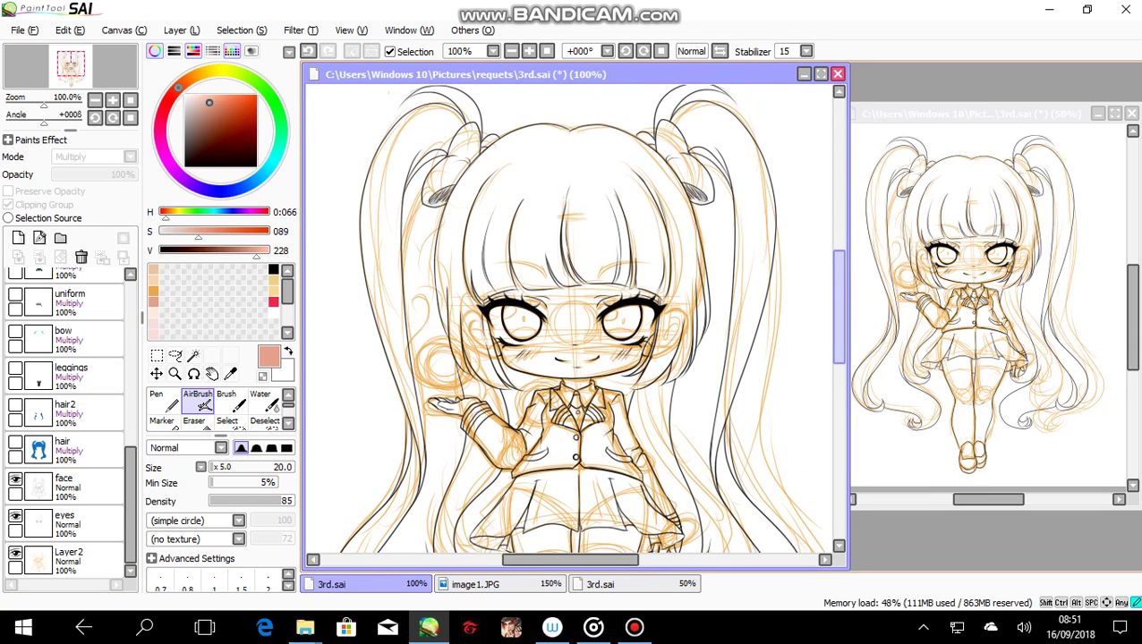
scroll(575, 318, "down", 6)
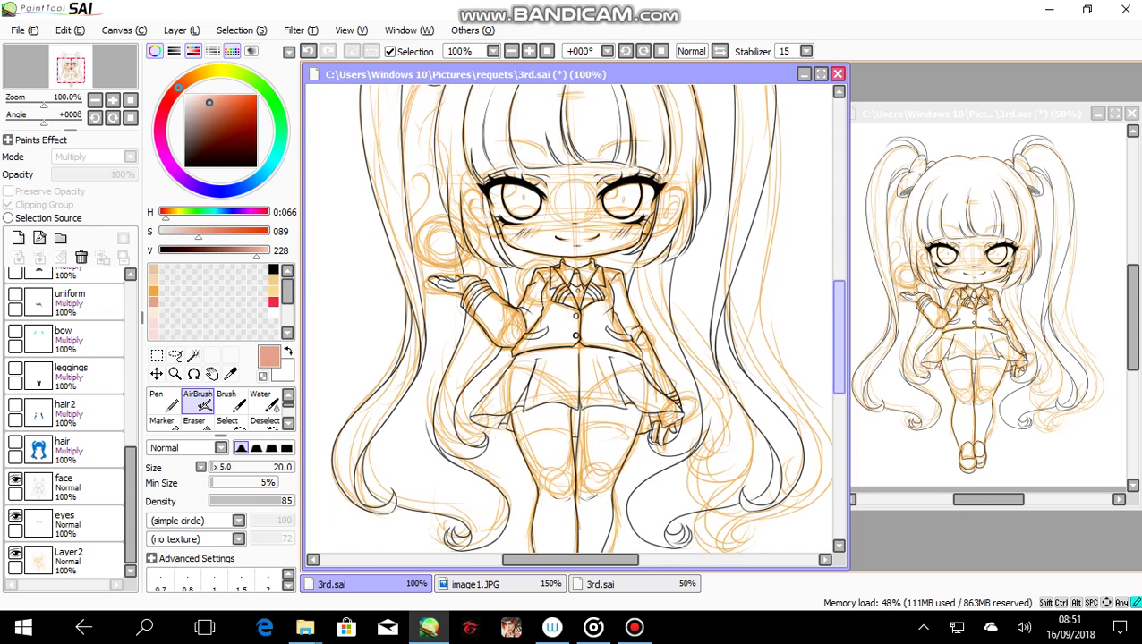
mouse_move(839, 337)
left_mouse_down()
mouse_move(839, 363)
mouse_move(838, 329)
left_mouse_up()
left_click(80, 450)
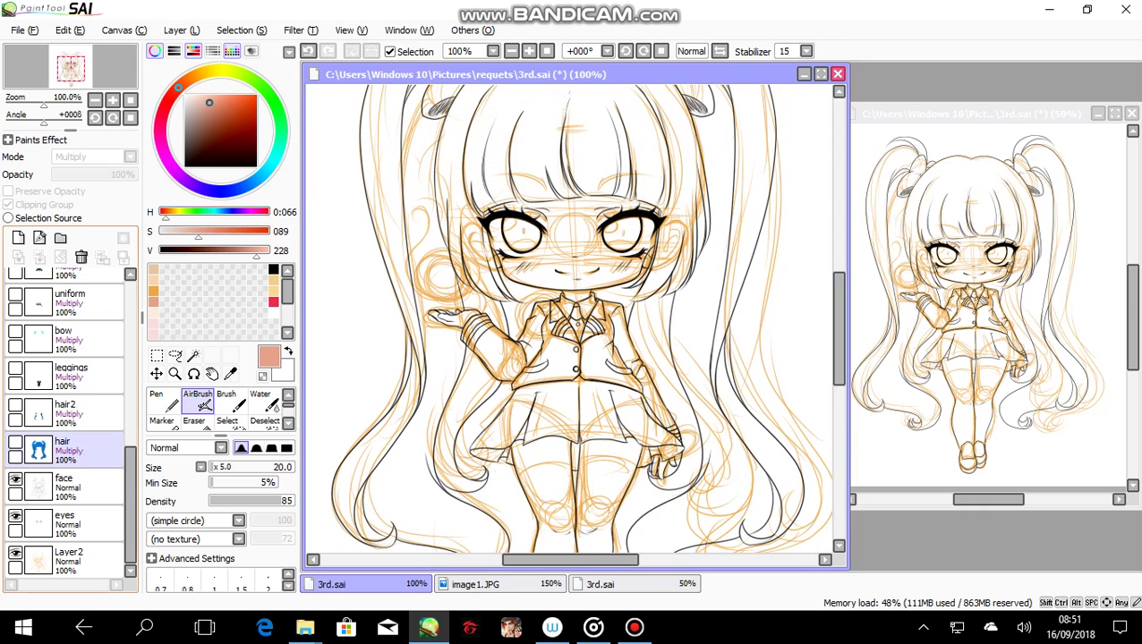
left_click(15, 442)
left_click(81, 486)
left_click(81, 560)
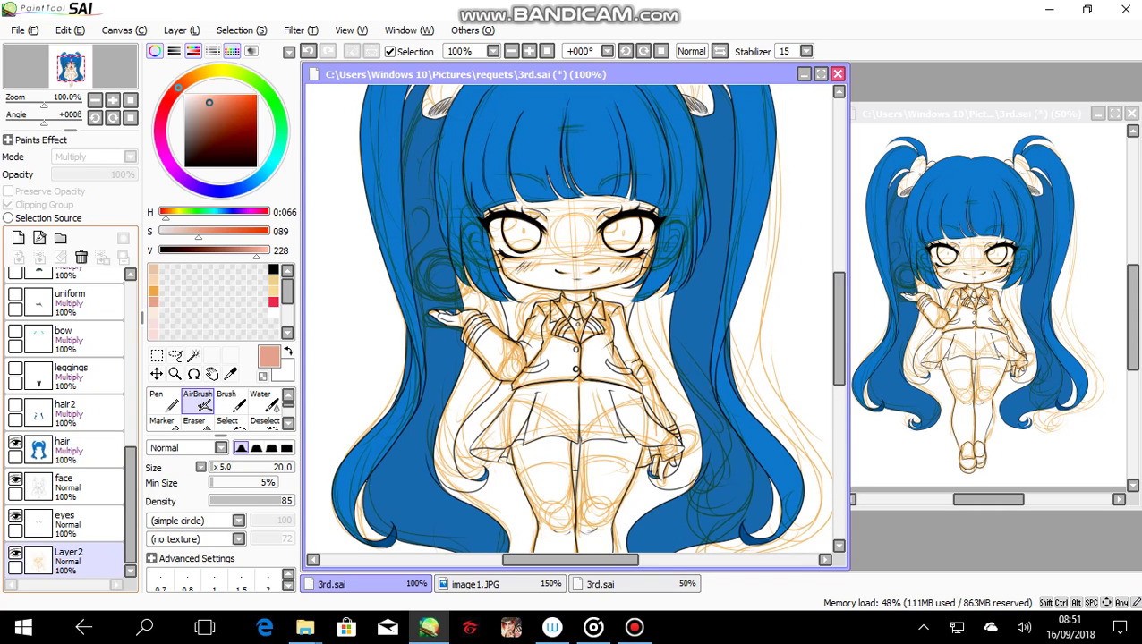
left_click(15, 553)
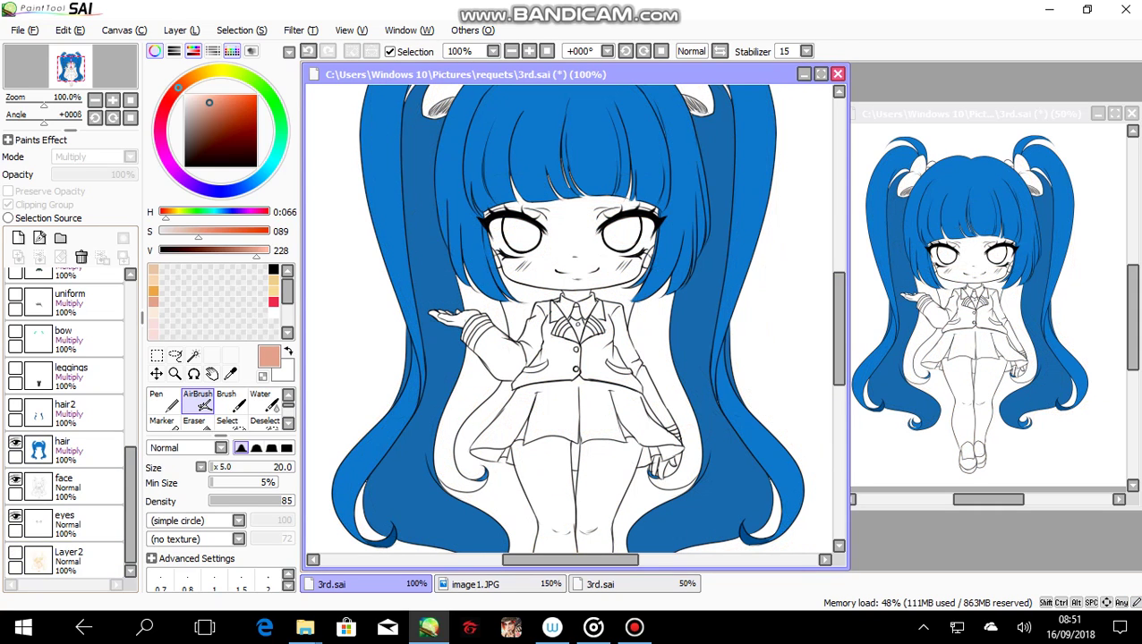
Show the hair2 layer behind the body and the bow layer on the pigtails.
left_click(65, 411)
left_click(15, 407)
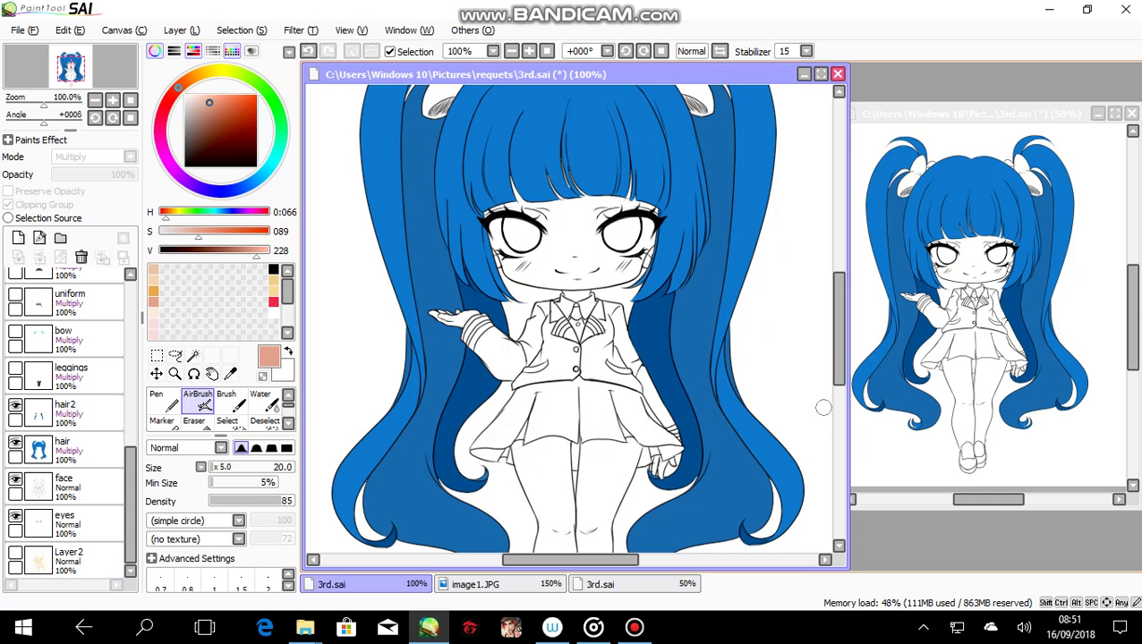
left_click_drag(838, 329, 838, 309)
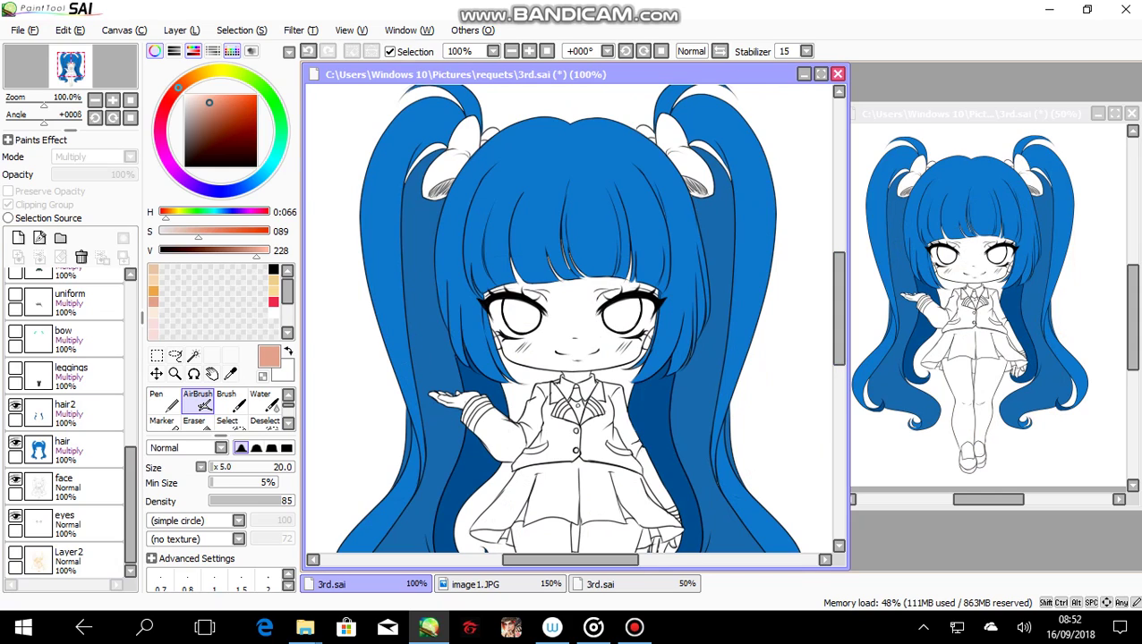
left_click(68, 374)
left_click(67, 337)
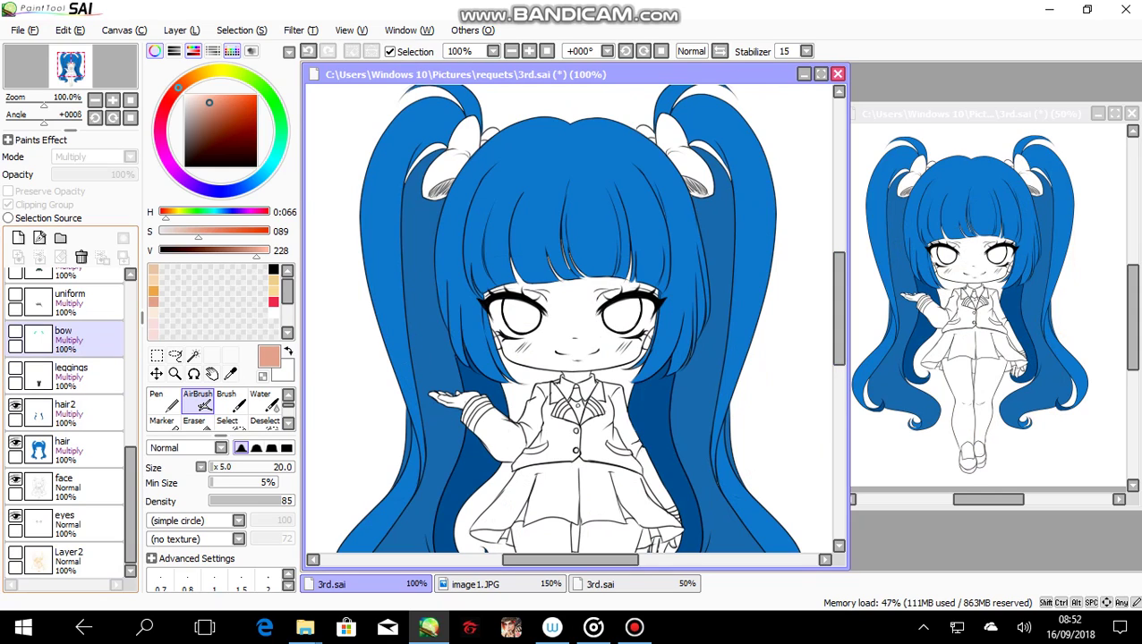
left_click(15, 332)
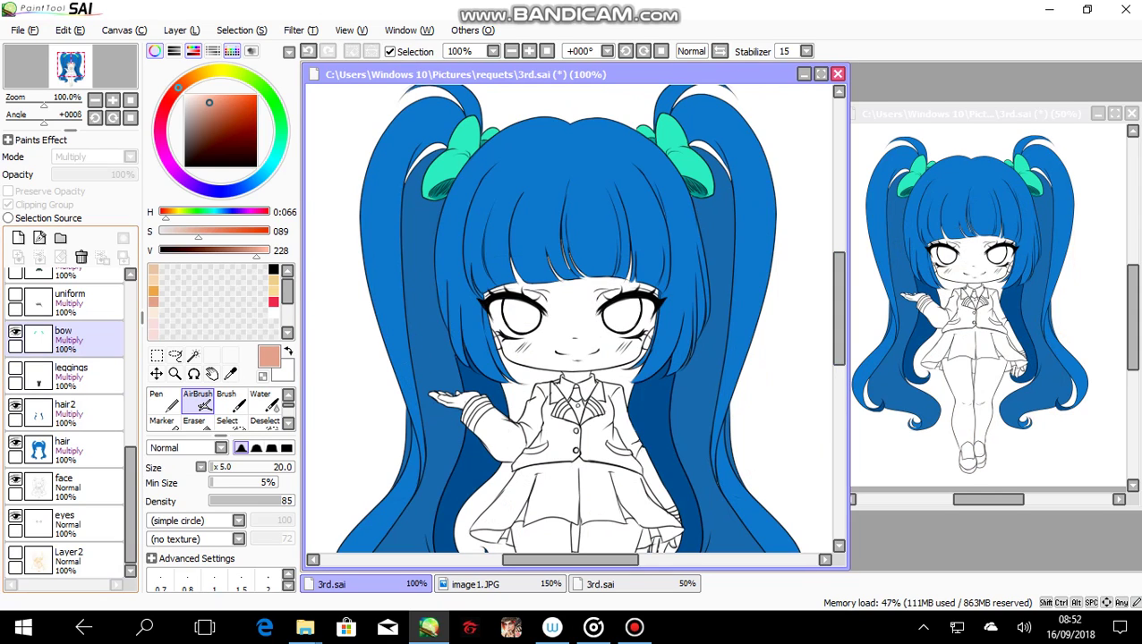
Show the leggings layer and look over the legs down to the feet.
left_click(67, 374)
left_click(15, 368)
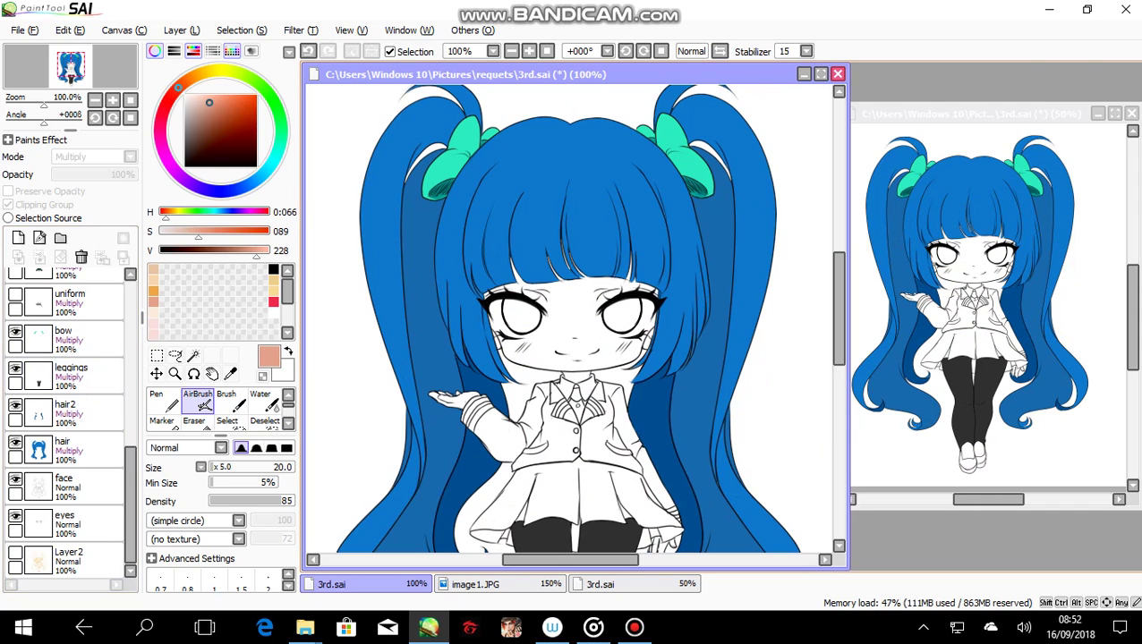
left_click_drag(837, 308, 837, 308)
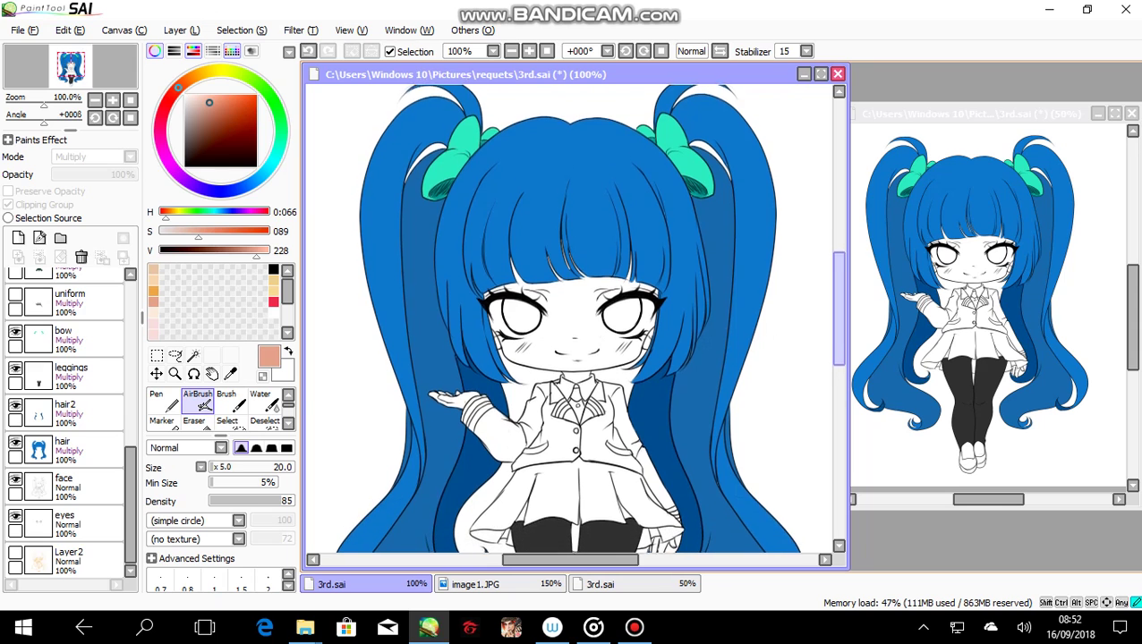
scroll(573, 322, "down", 5)
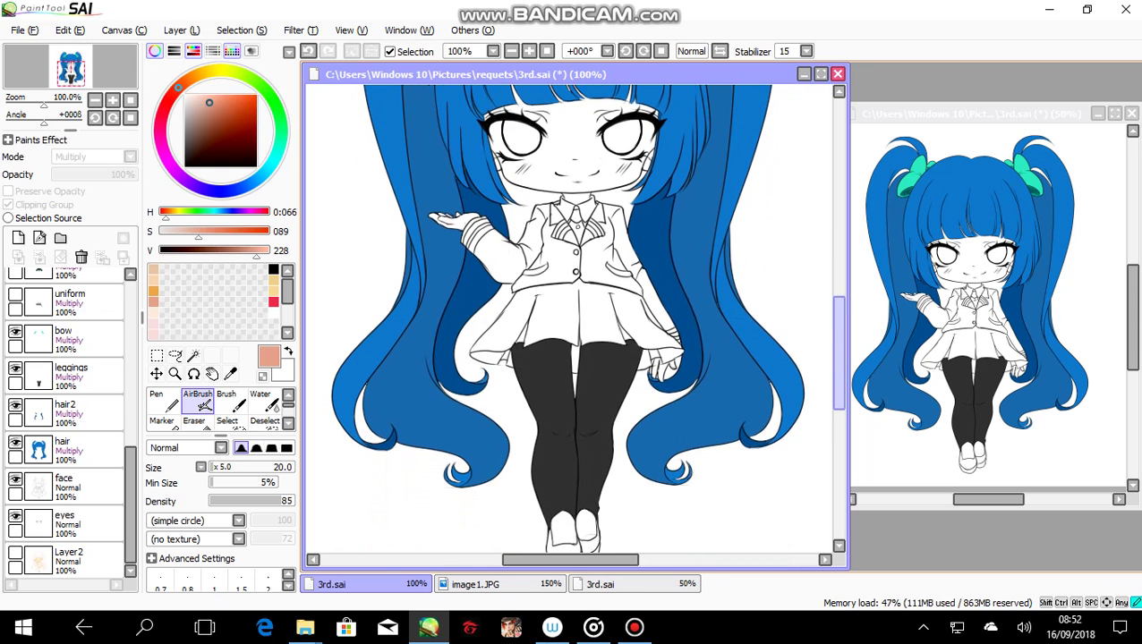
scroll(573, 322, "down", 2)
scroll(572, 323, "up", 4)
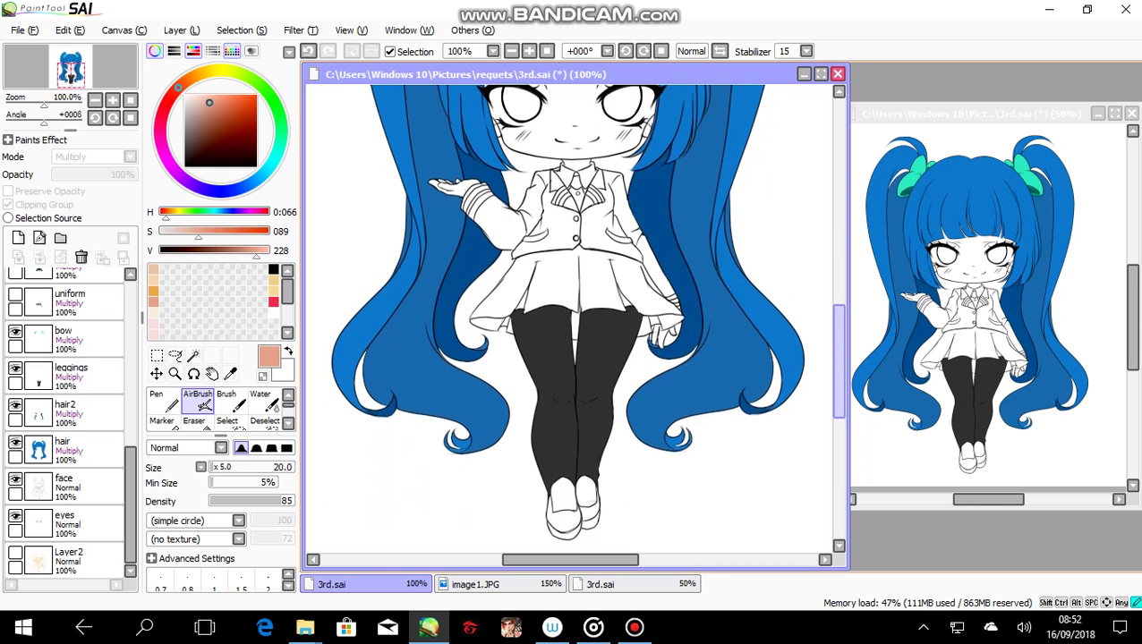
left_click_drag(839, 344, 839, 329)
Show the uniform layer for the jacket and the greenskirt layer for the skirt.
left_click(72, 412)
left_click(76, 338)
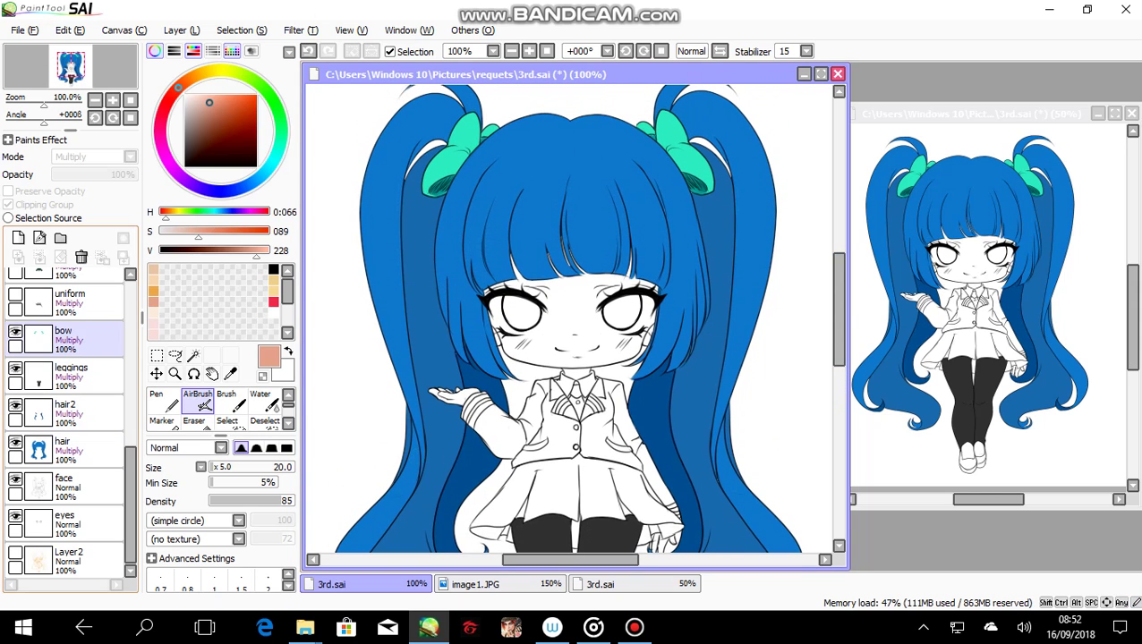
left_click(76, 301)
left_click(15, 294)
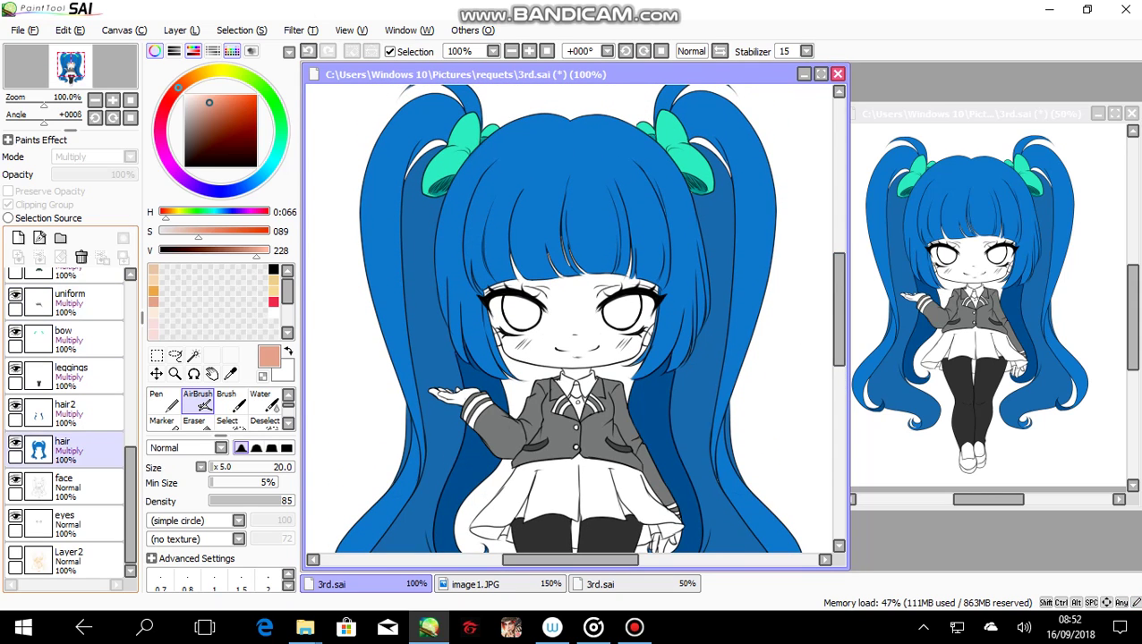
scroll(67, 421, "up", 4)
left_click_drag(131, 454, 130, 436)
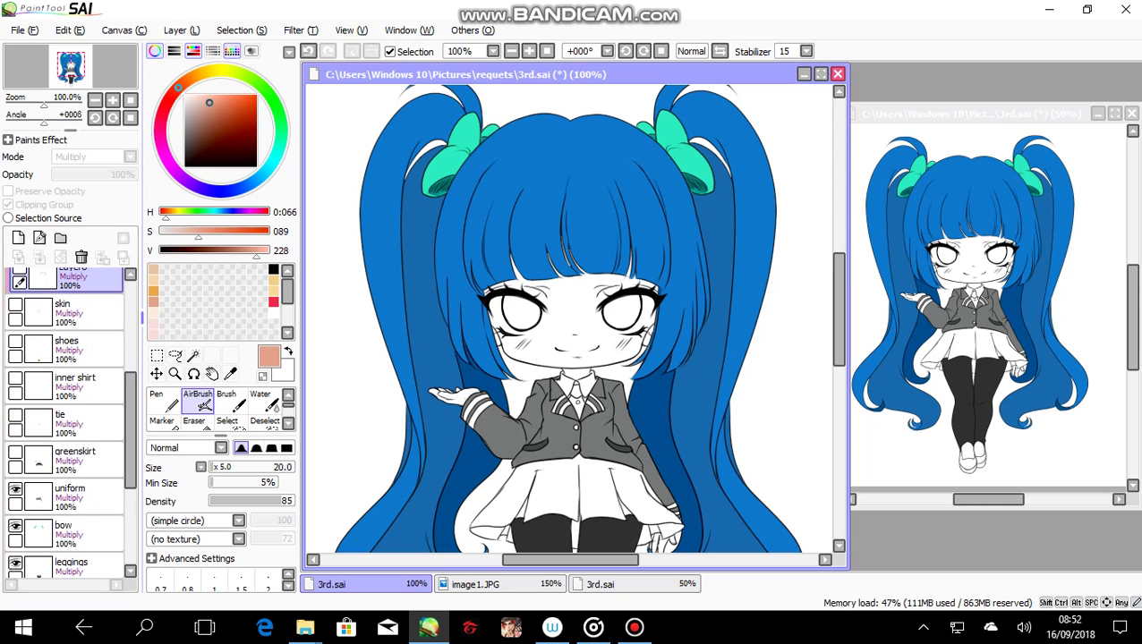
left_click(16, 452)
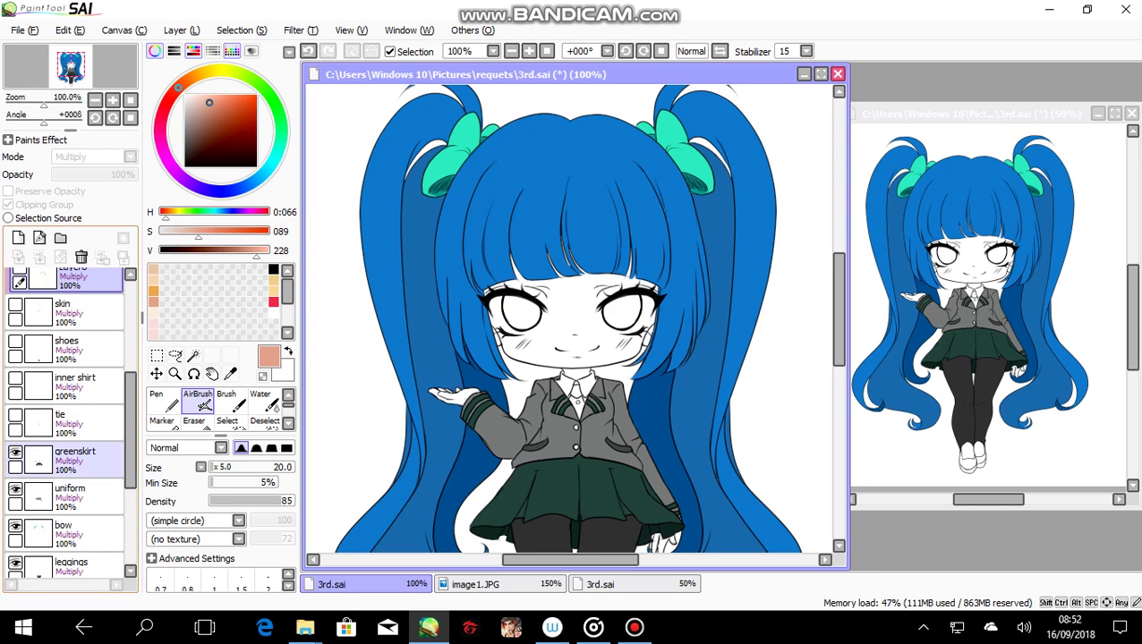
Show the tie layer and the inner shirt layer.
left_click(75, 422)
left_click(15, 415)
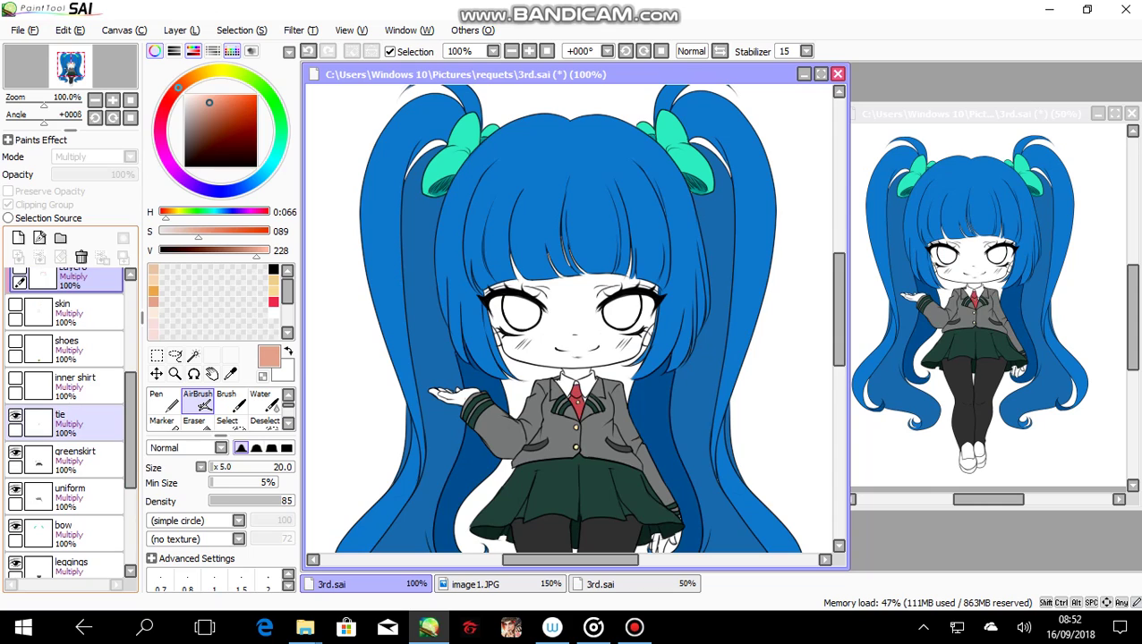
left_click(75, 384)
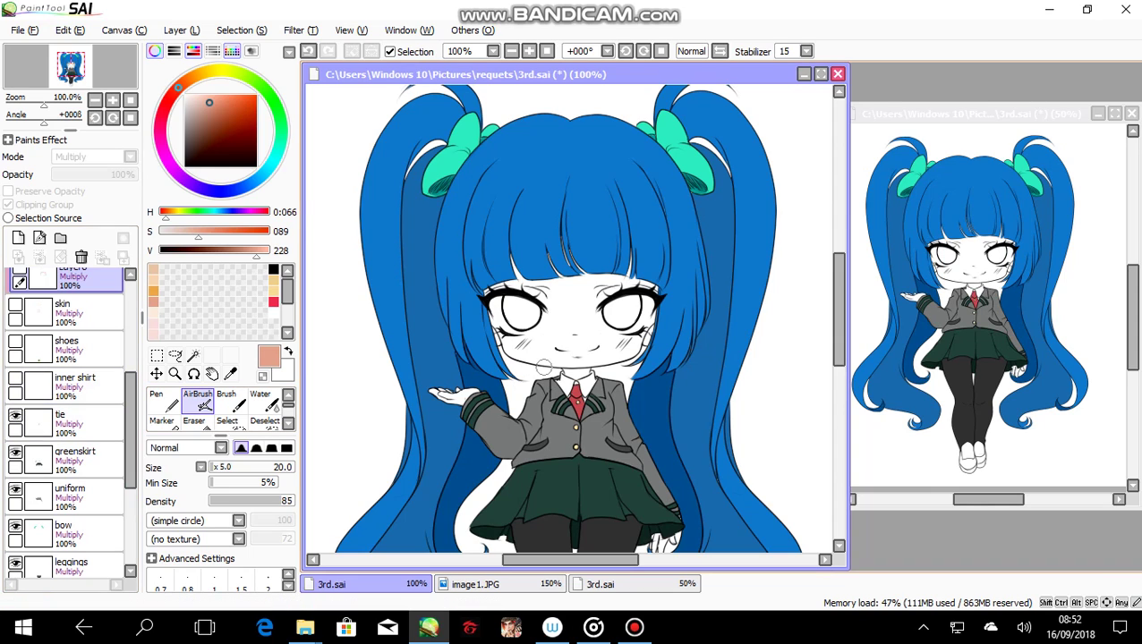
left_click(15, 379)
Show the shoes layer, look over the feet, and show the skin layer.
left_click(16, 342)
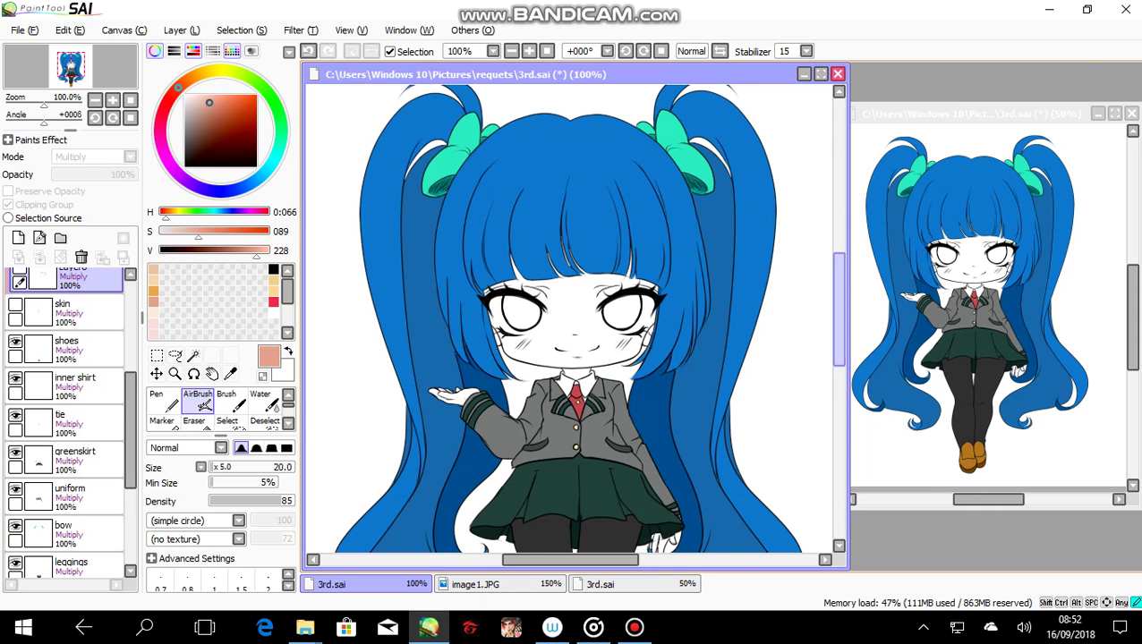
scroll(573, 318, "down", 5)
scroll(573, 317, "down", 2)
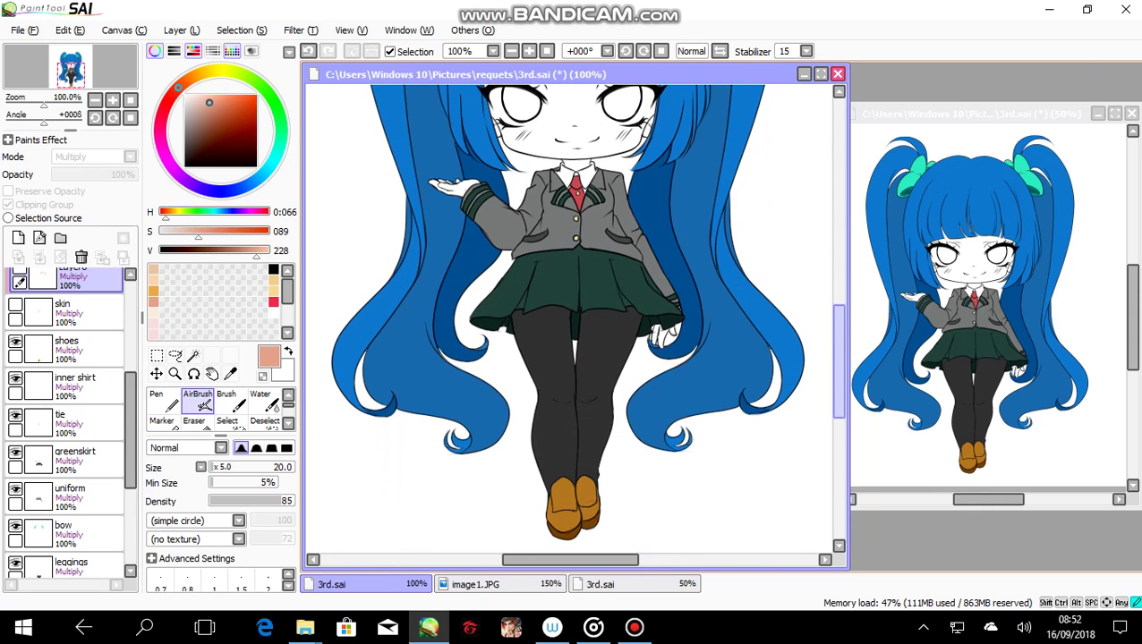
scroll(573, 317, "up", 6)
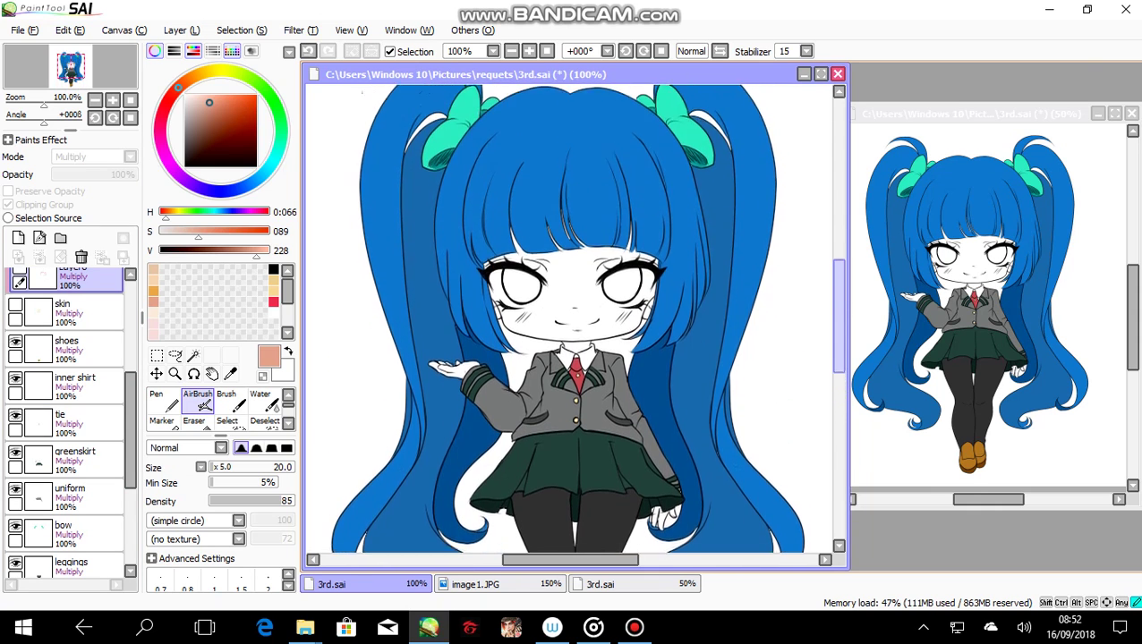
scroll(573, 317, "up", 1)
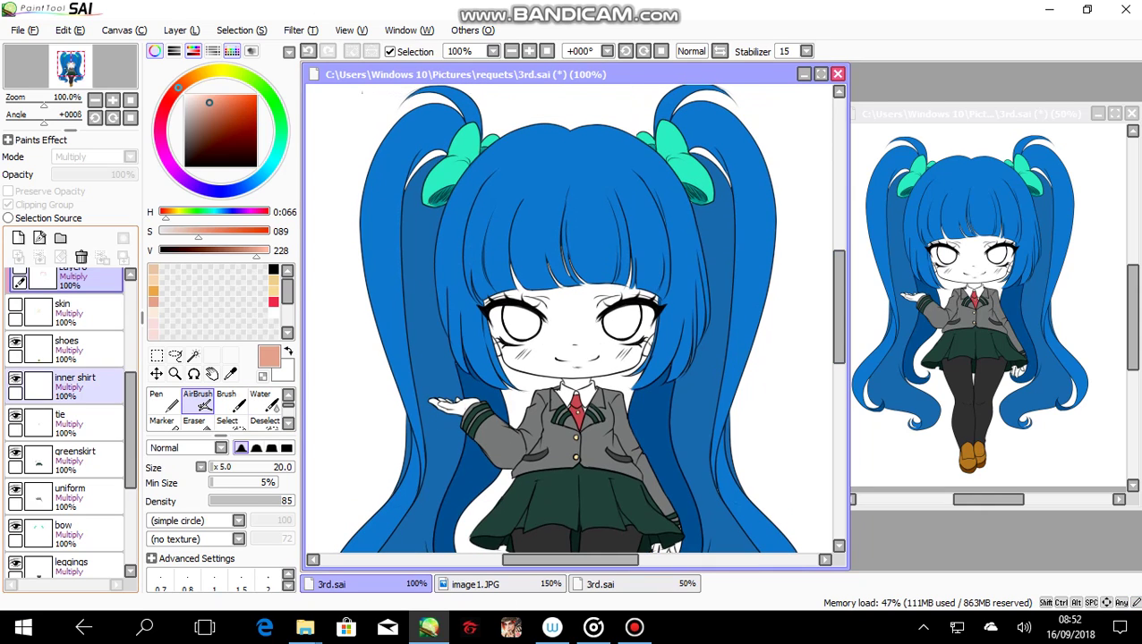
scroll(68, 421, "up", 2)
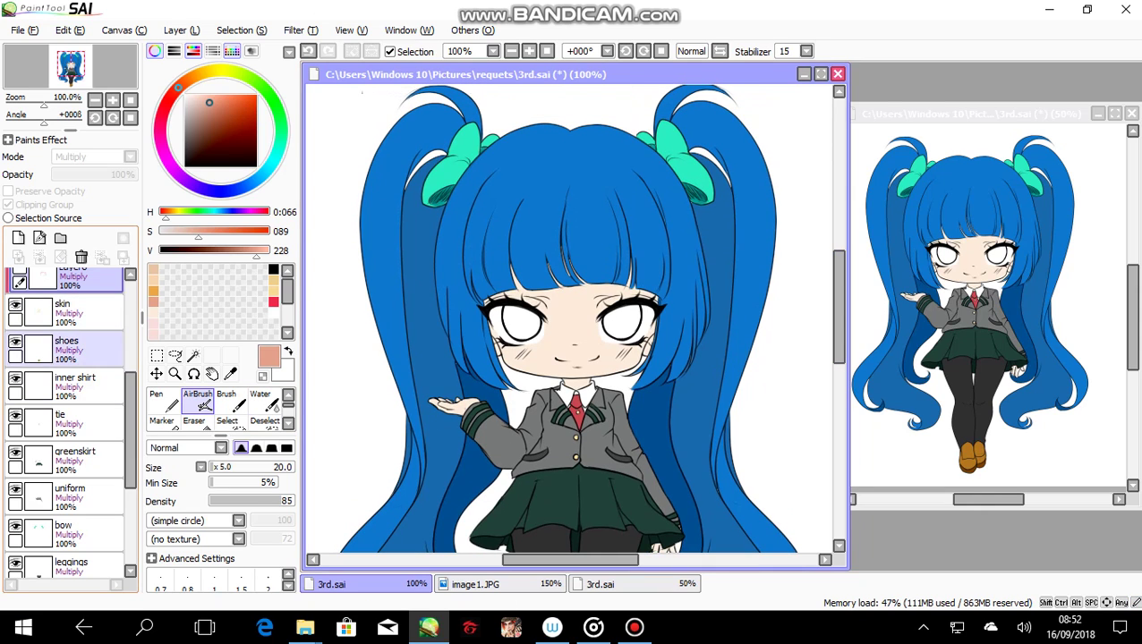
Show the eyes colour layer and hide Layer5, Layer4 and Layer3 above it to leave only the flat eye colour.
scroll(67, 420, "up", 5)
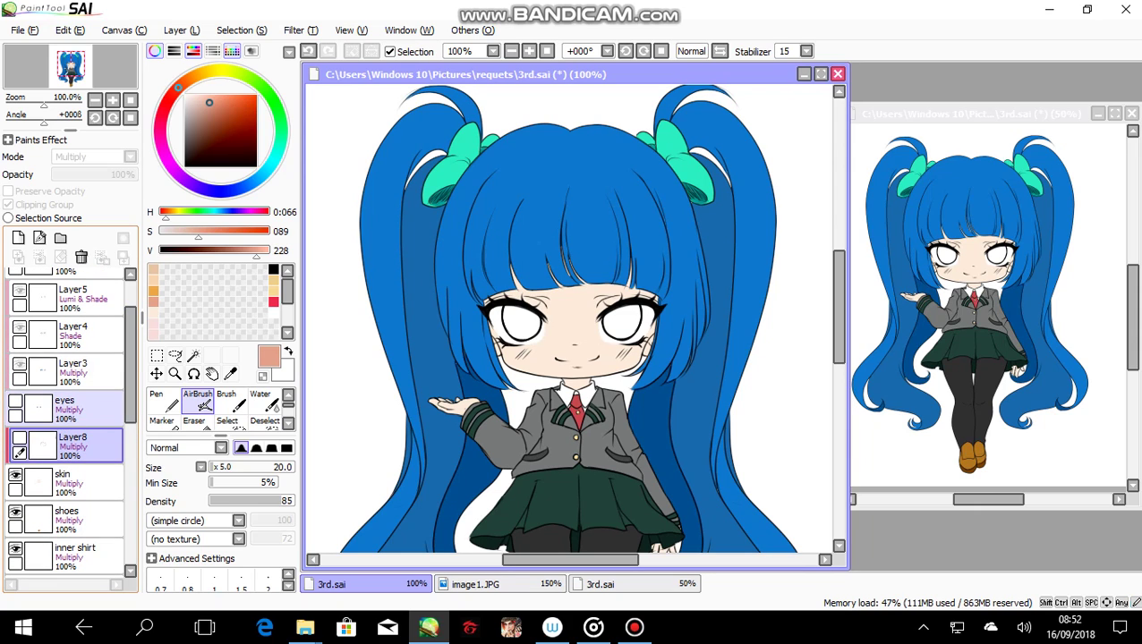
left_click(15, 404)
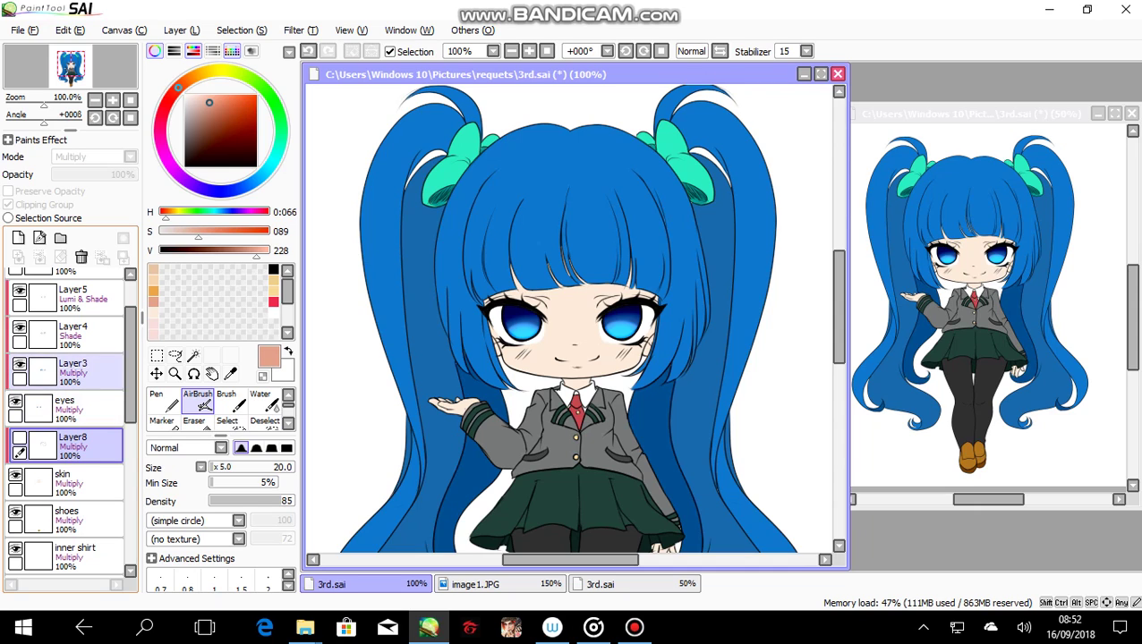
left_click(18, 290)
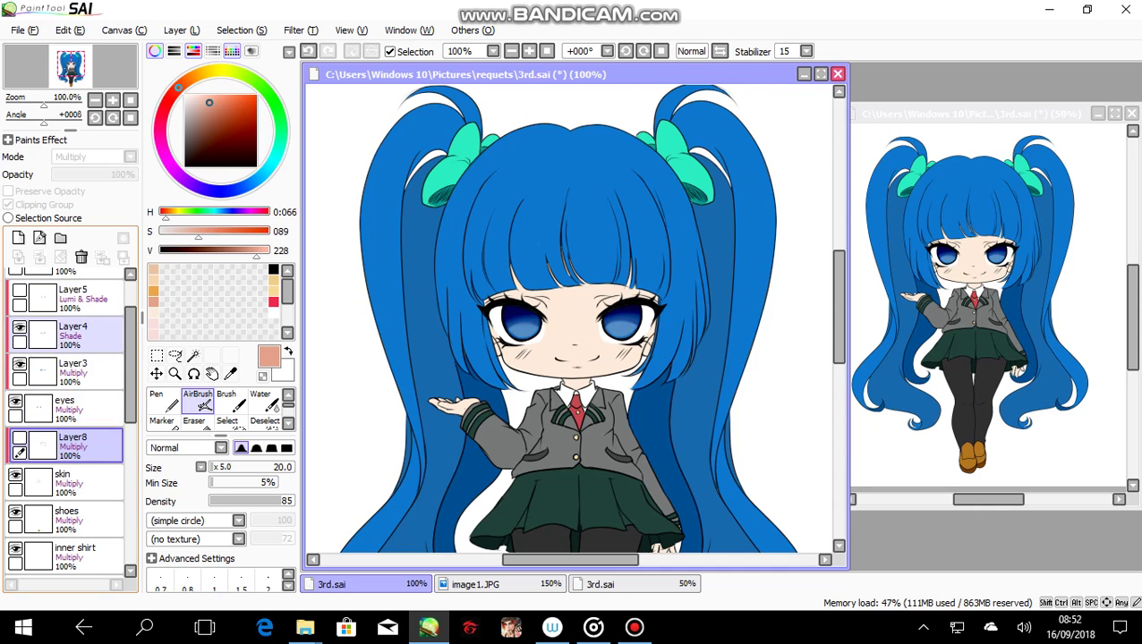
left_click(19, 326)
left_click(19, 363)
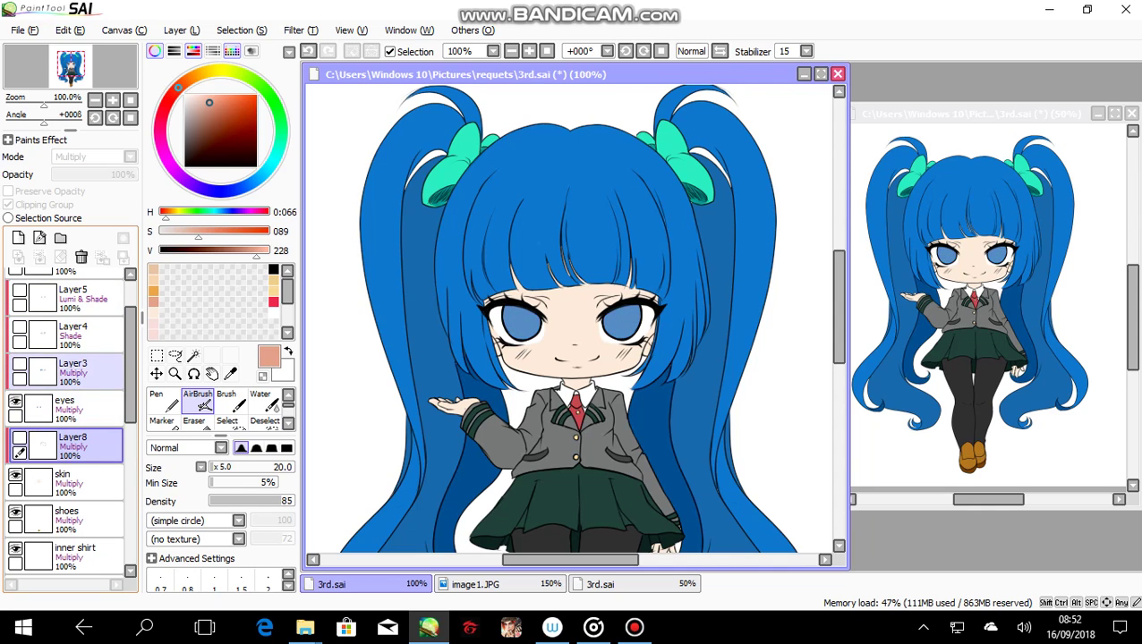
Show the eye shading again layer by layer, from Layer3 through Layer4 to Layer5.
scroll(67, 421, "up", 2)
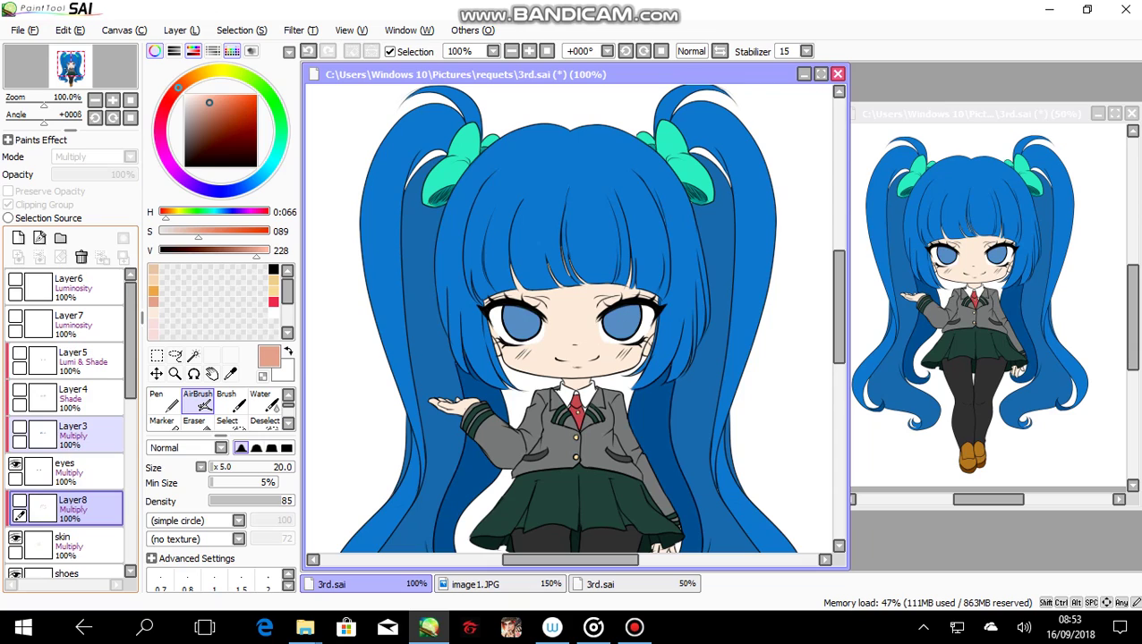
left_click(19, 429)
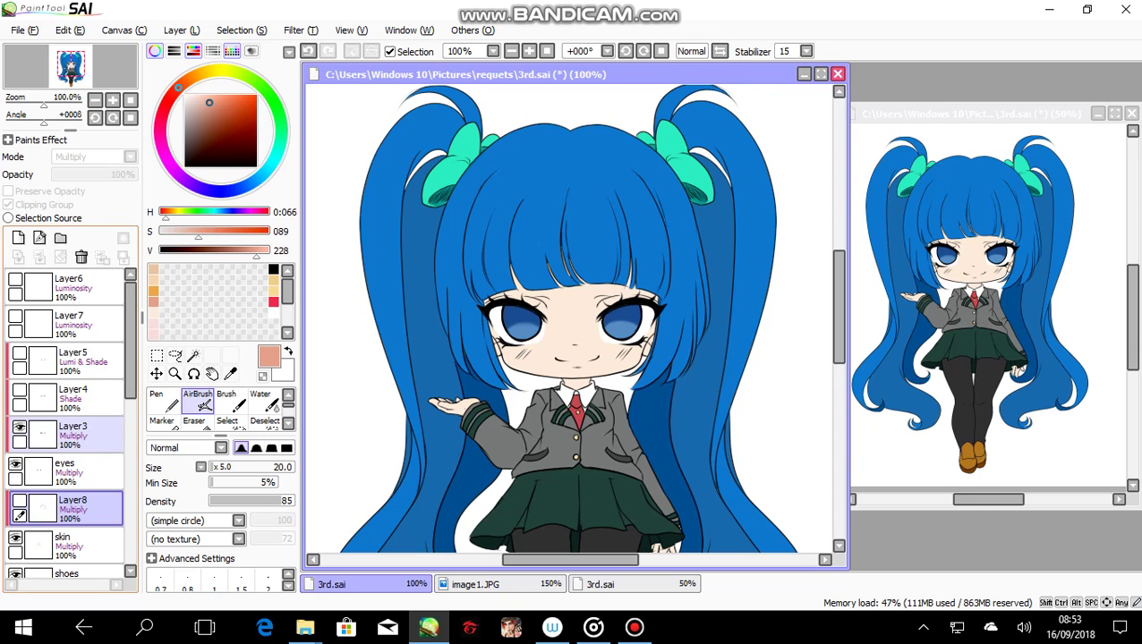
left_click(19, 392)
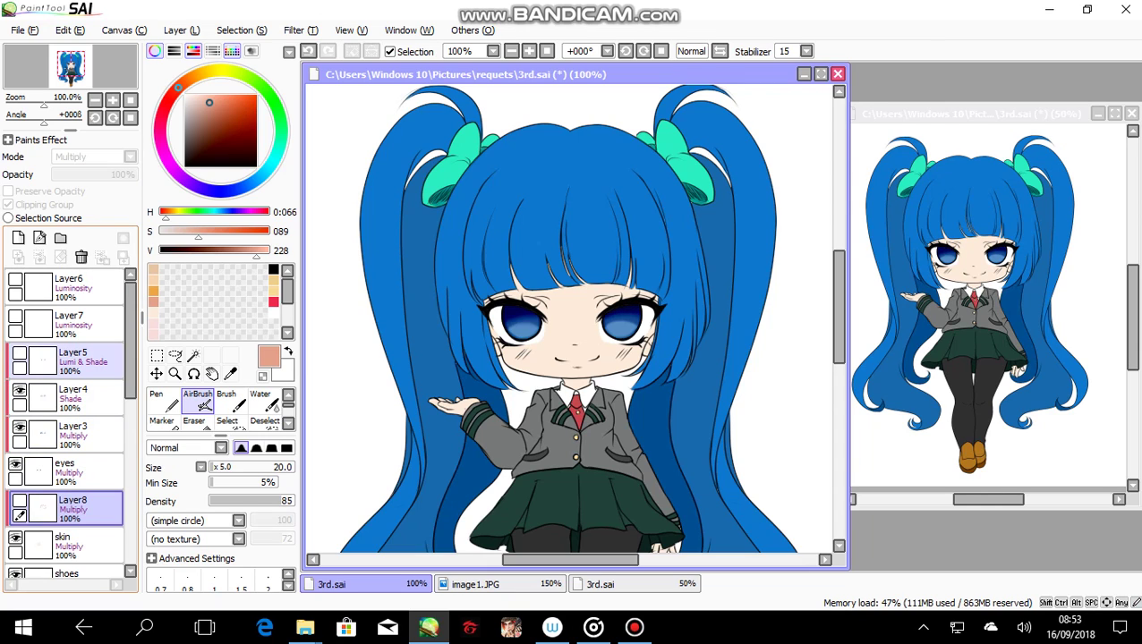
left_click(19, 354)
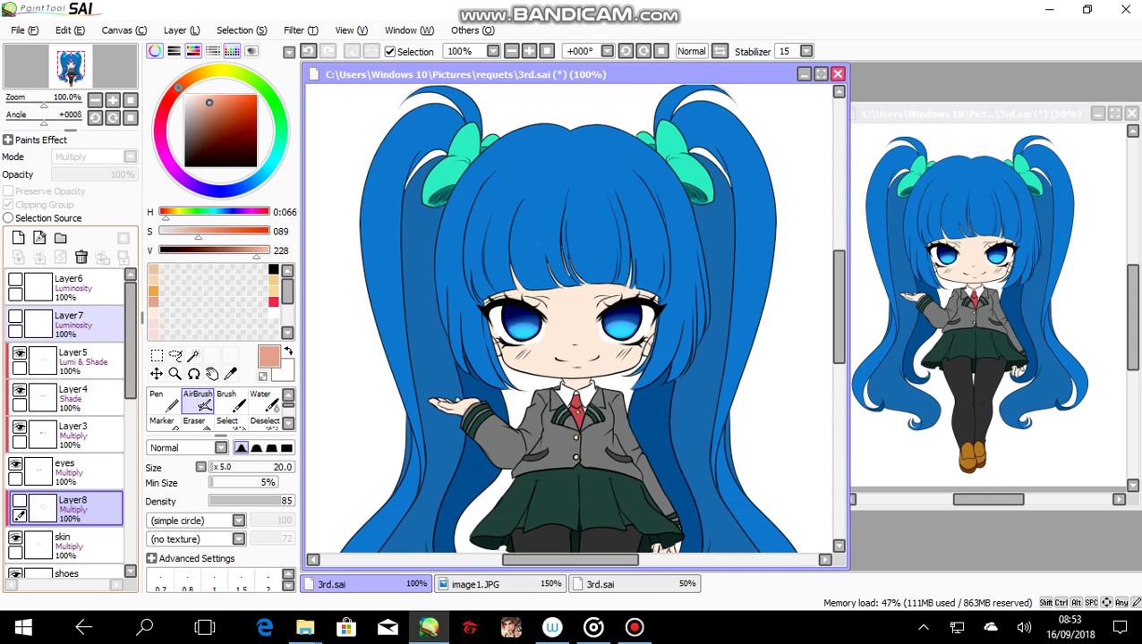
Preview the glowing orb on Layer7, hide it again, and show the eye highlights on Layer6.
left_click(18, 319)
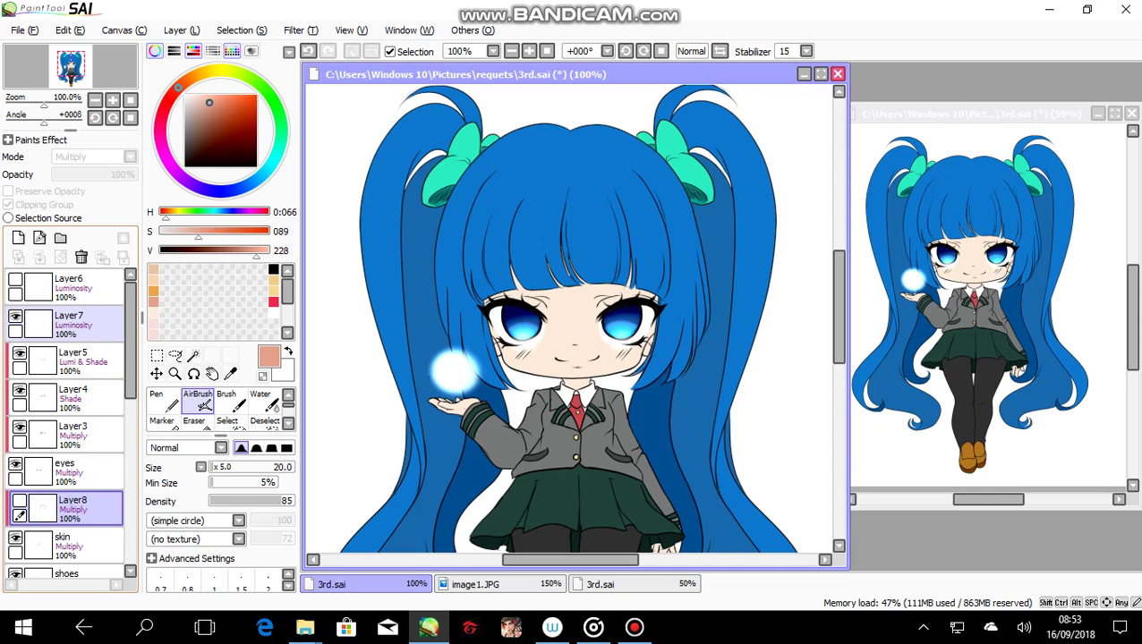
left_click(18, 318)
left_click(15, 283)
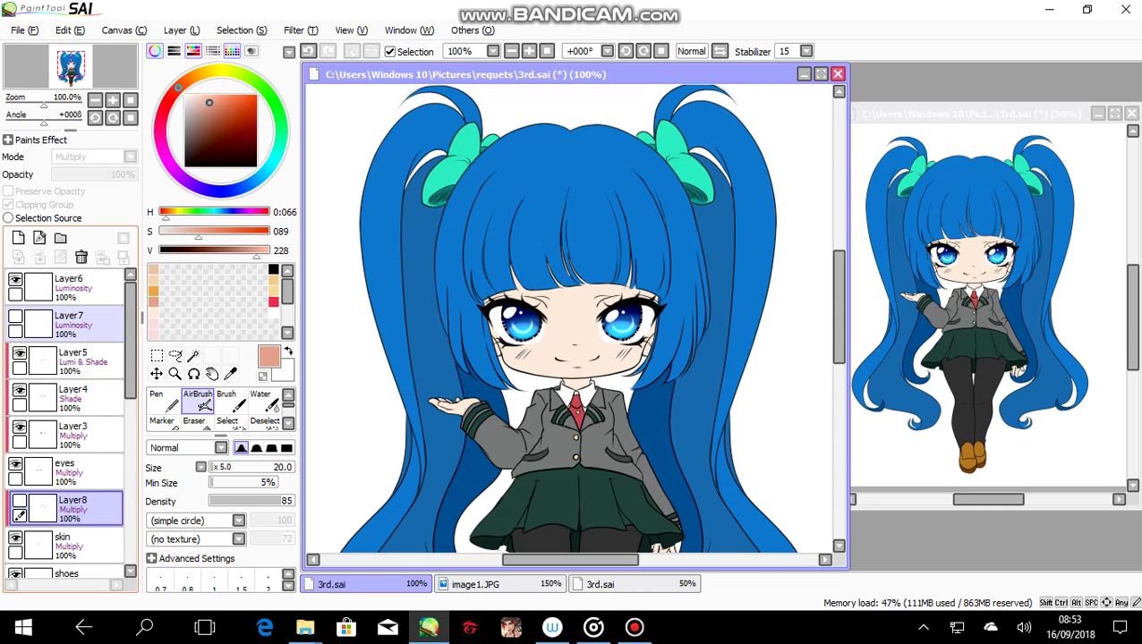
Show the glowing orb on Layer7, look over the figure, and show the skin shading on Layer8.
left_click(15, 318)
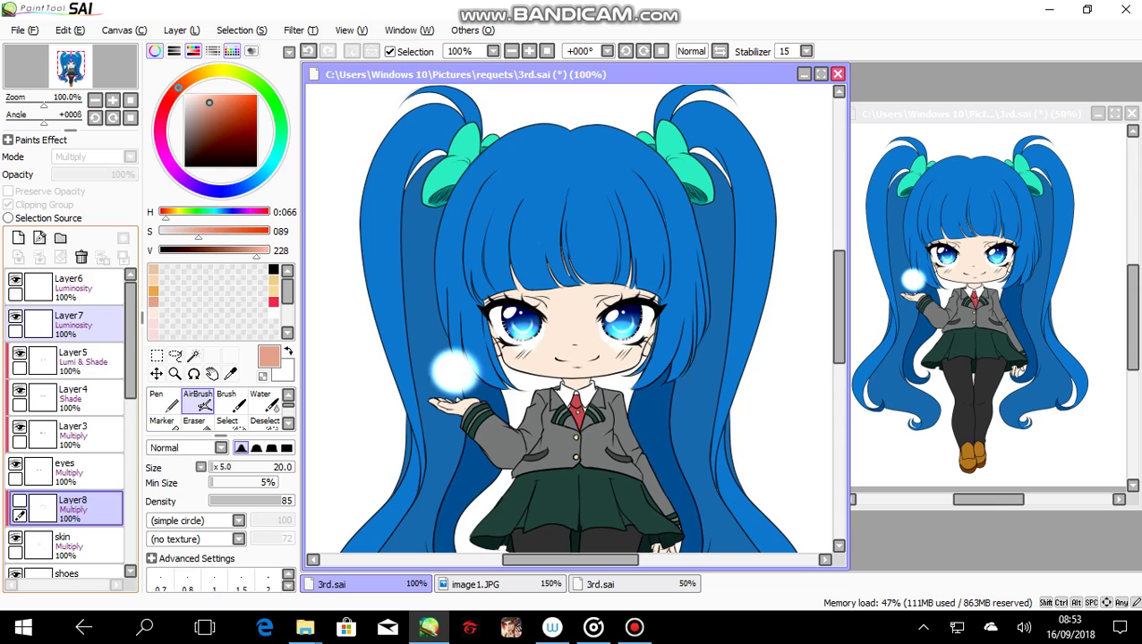
scroll(64, 420, "down", 1)
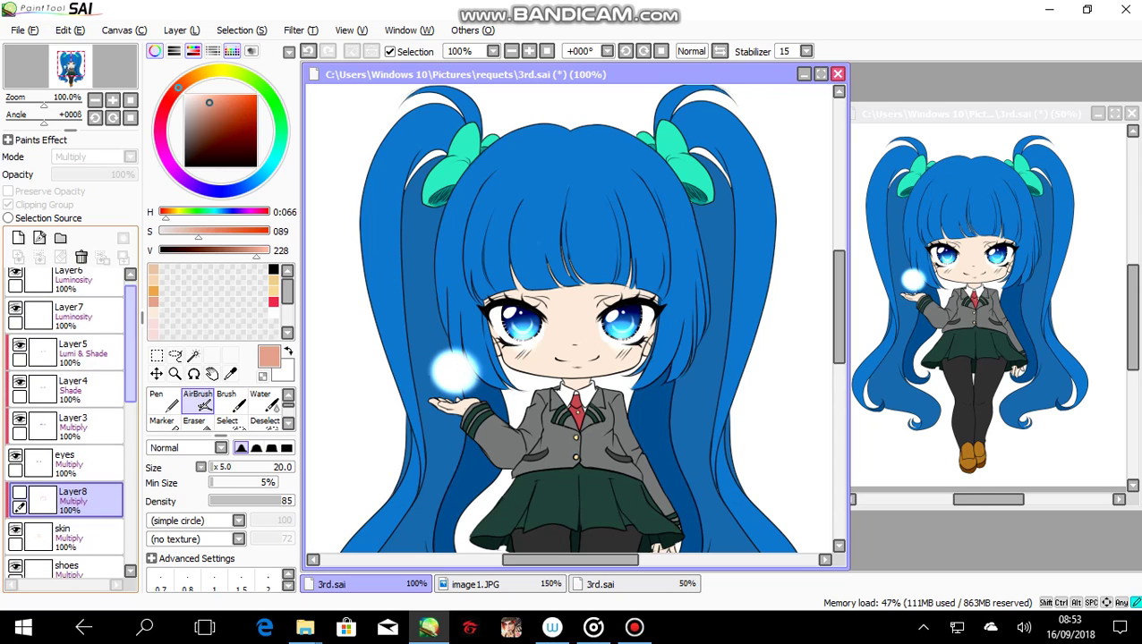
left_click_drag(838, 307, 838, 355)
scroll(573, 318, "down", 2)
scroll(573, 318, "up", 7)
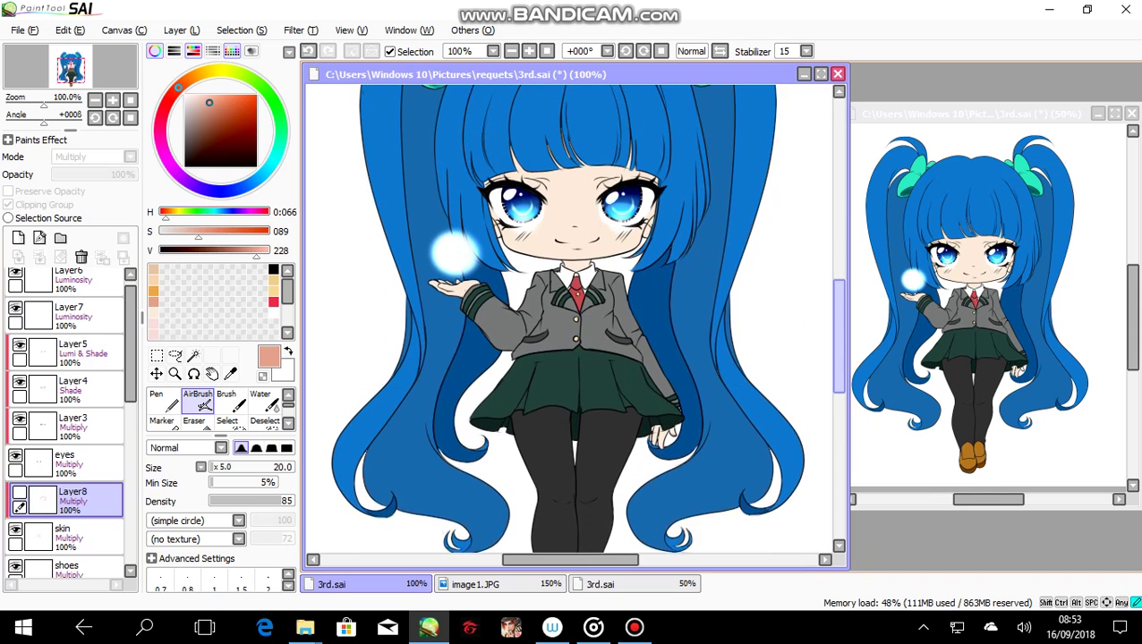
scroll(573, 317, "up", 1)
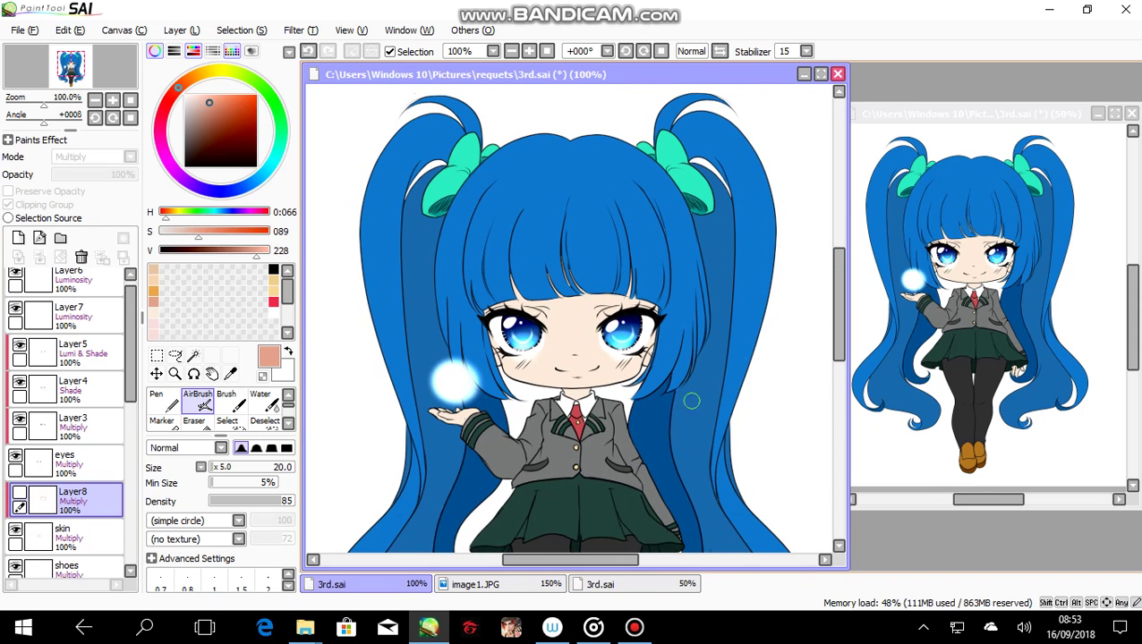
scroll(67, 420, "down", 3)
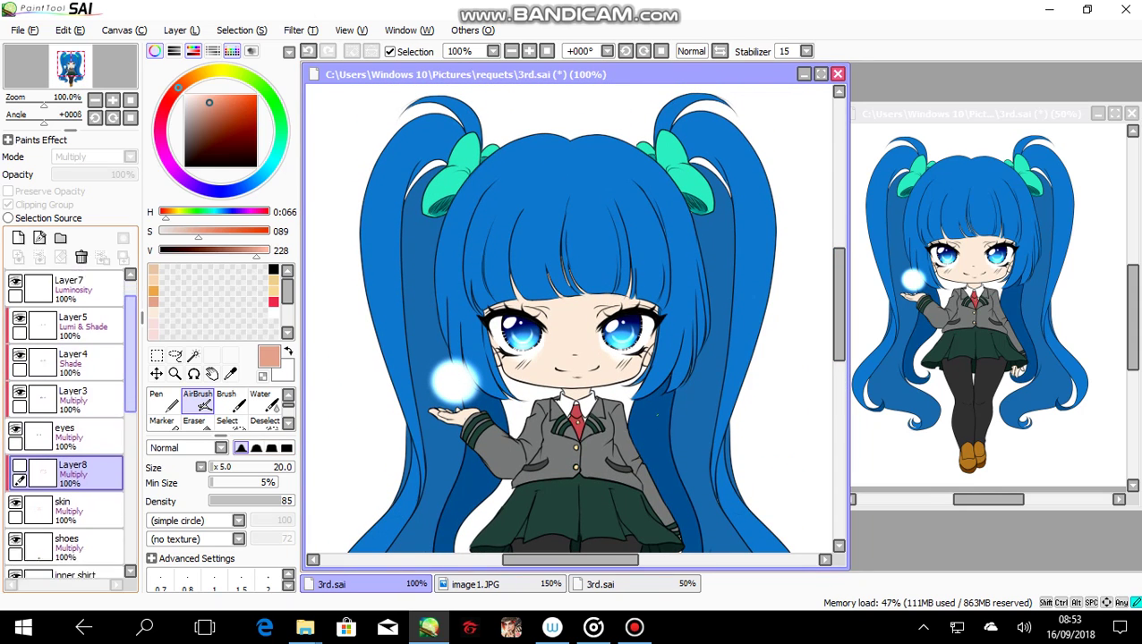
left_click(19, 395)
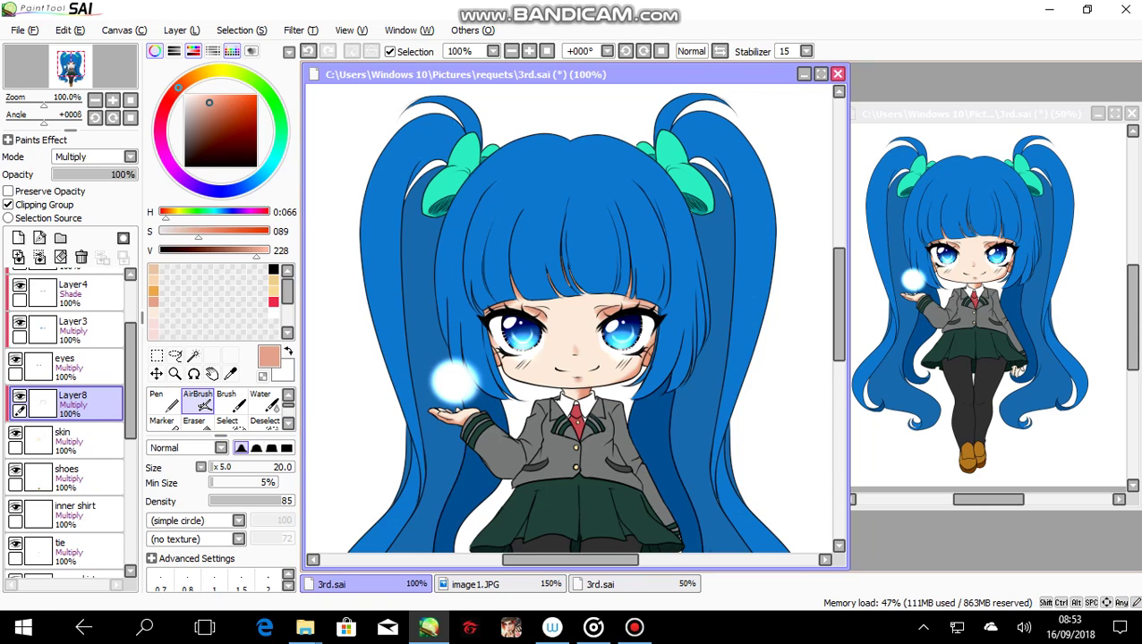
Choose the Water brush for Layer8 and raise its size to 8.1.
left_click(259, 398)
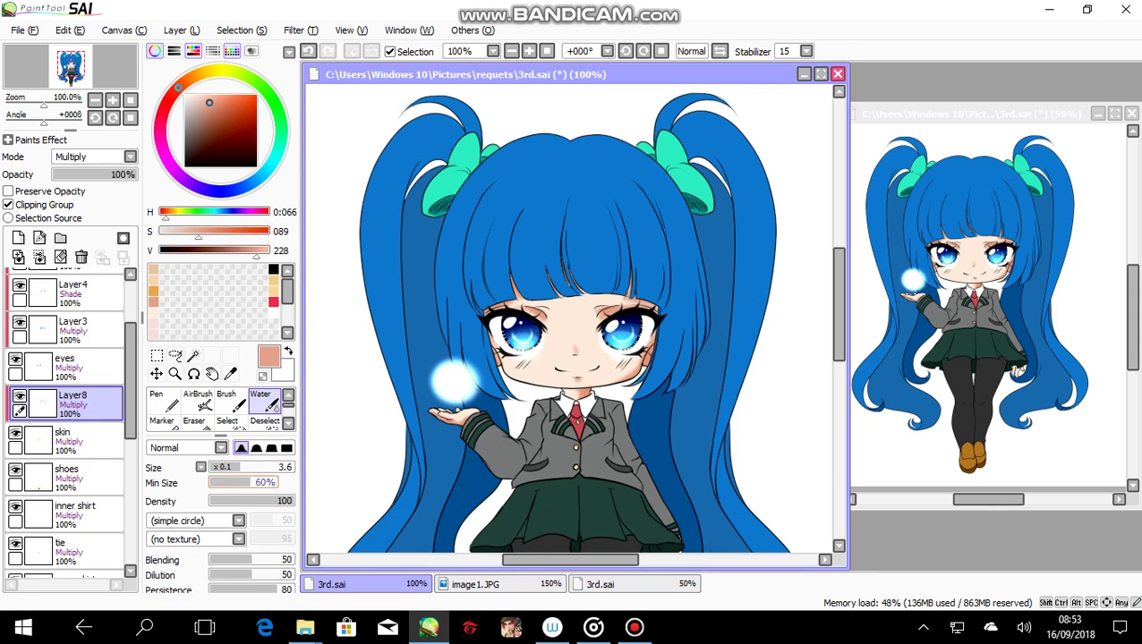
left_click(253, 467)
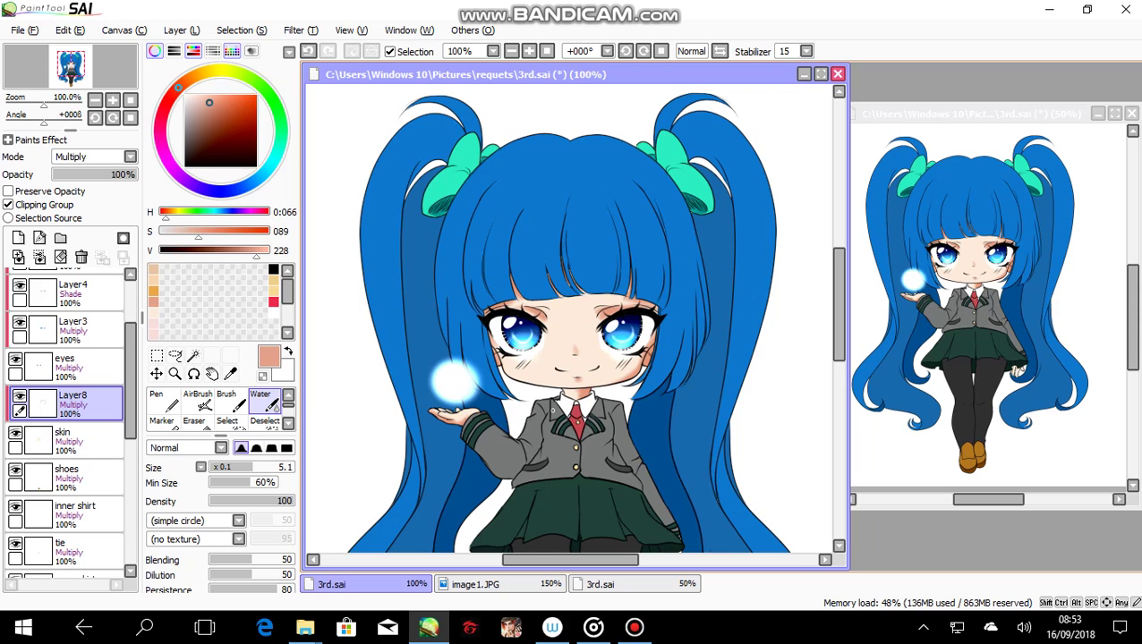
key("]")
key("]")
key("]")
Blend the skin shading on the neck, cheek and around the eyes with the Blur brush at size 19.
left_click(288, 424)
left_click(263, 424)
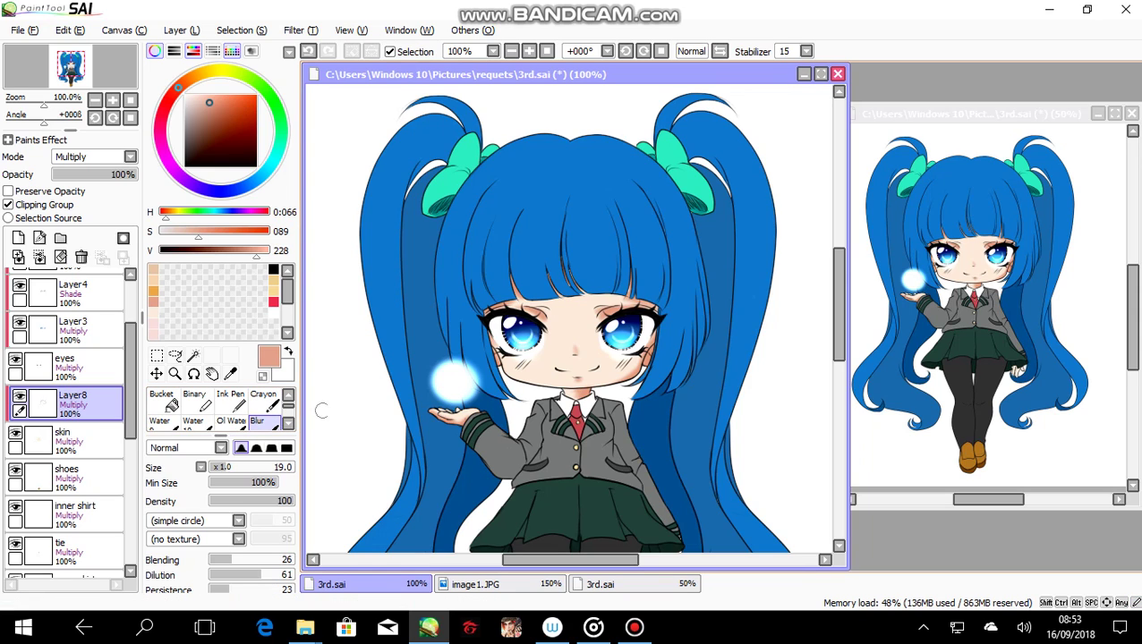
mouse_move(572, 391)
left_mouse_down()
mouse_move(594, 407)
mouse_move(631, 362)
left_mouse_up()
mouse_move(631, 362)
left_mouse_down()
mouse_move(607, 382)
mouse_move(636, 348)
mouse_move(639, 313)
mouse_move(600, 318)
mouse_move(609, 311)
left_mouse_up()
left_click_drag(607, 313, 604, 317)
mouse_move(607, 313)
left_mouse_down()
mouse_move(638, 306)
mouse_move(614, 288)
left_mouse_up()
left_click_drag(520, 315, 534, 315)
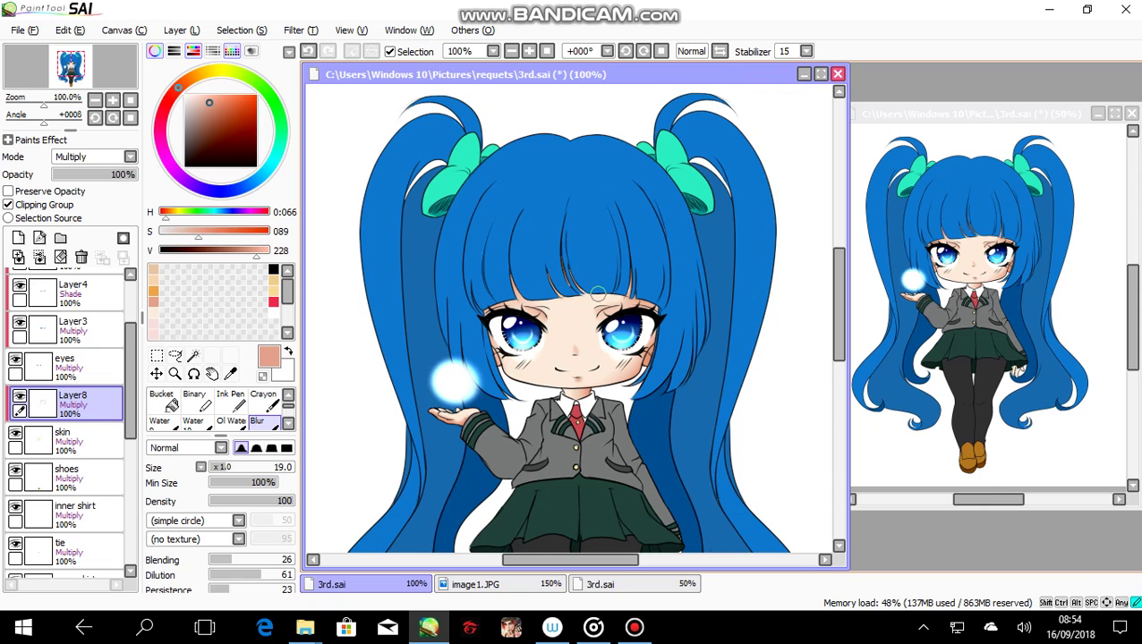
Select the skin layer and inspect the skin between the fringe strands up close with the Brush tool.
left_click(288, 395)
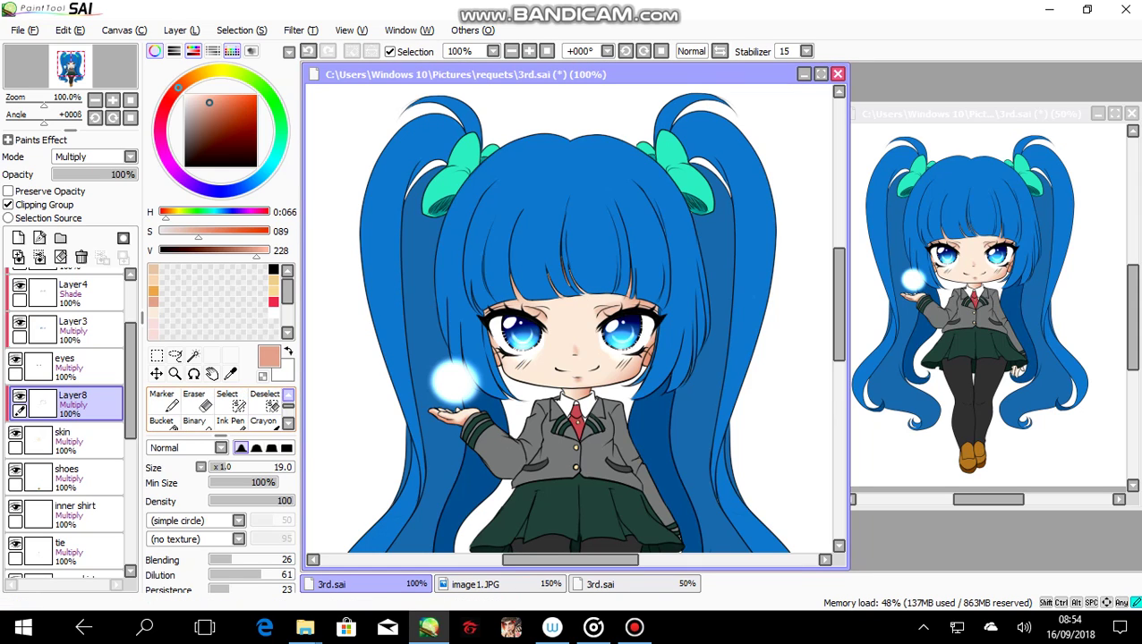
left_click(288, 394)
left_click(198, 400)
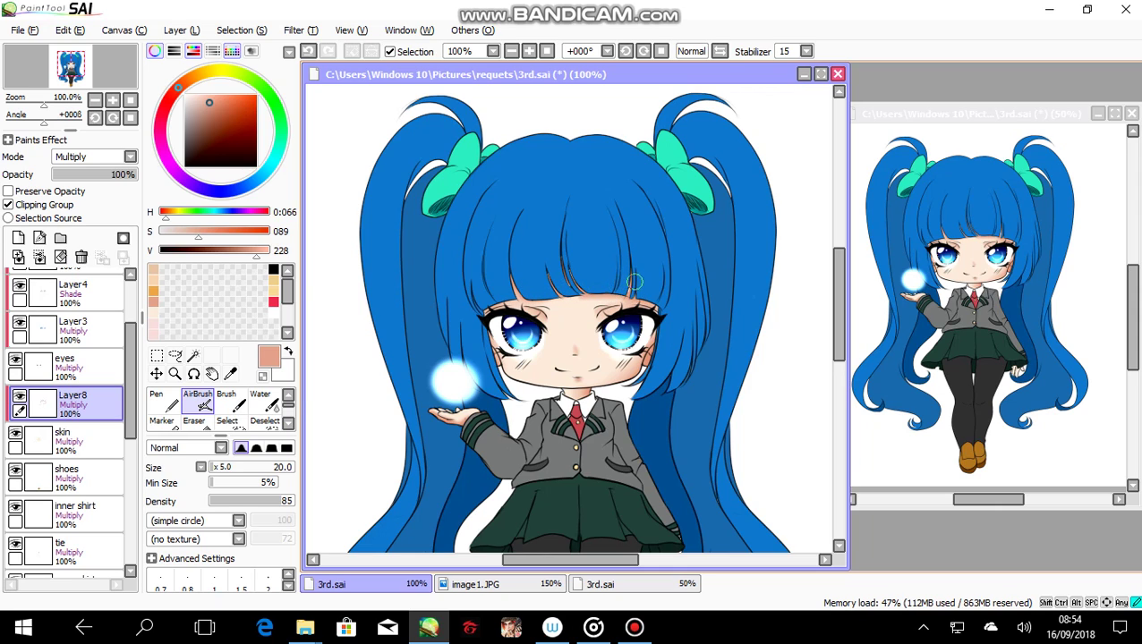
left_click(81, 440)
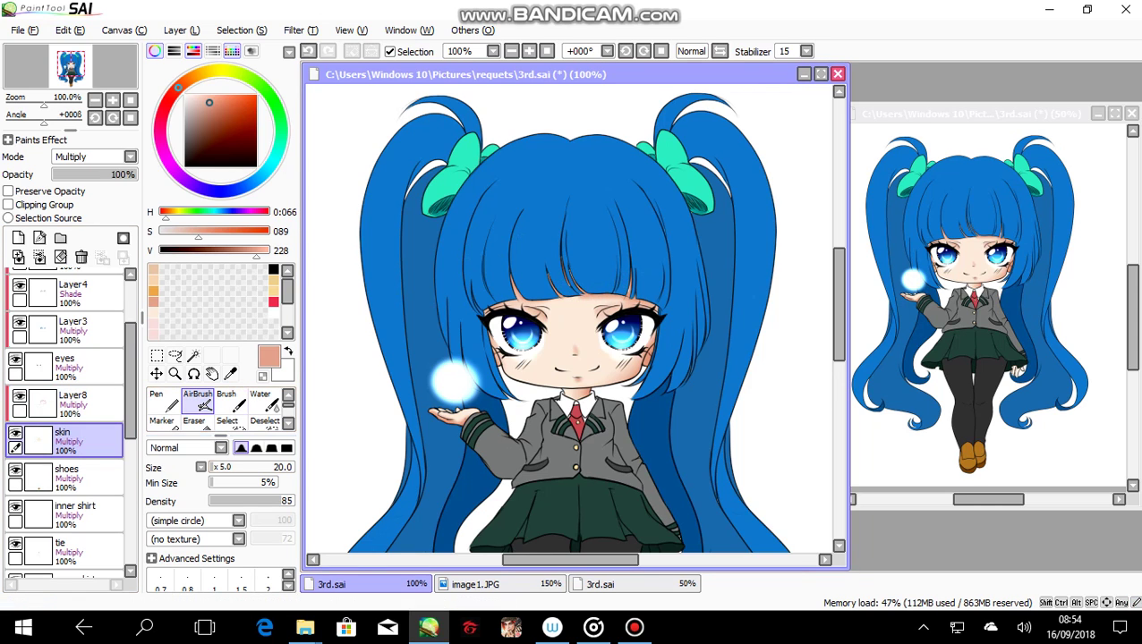
left_click(528, 51)
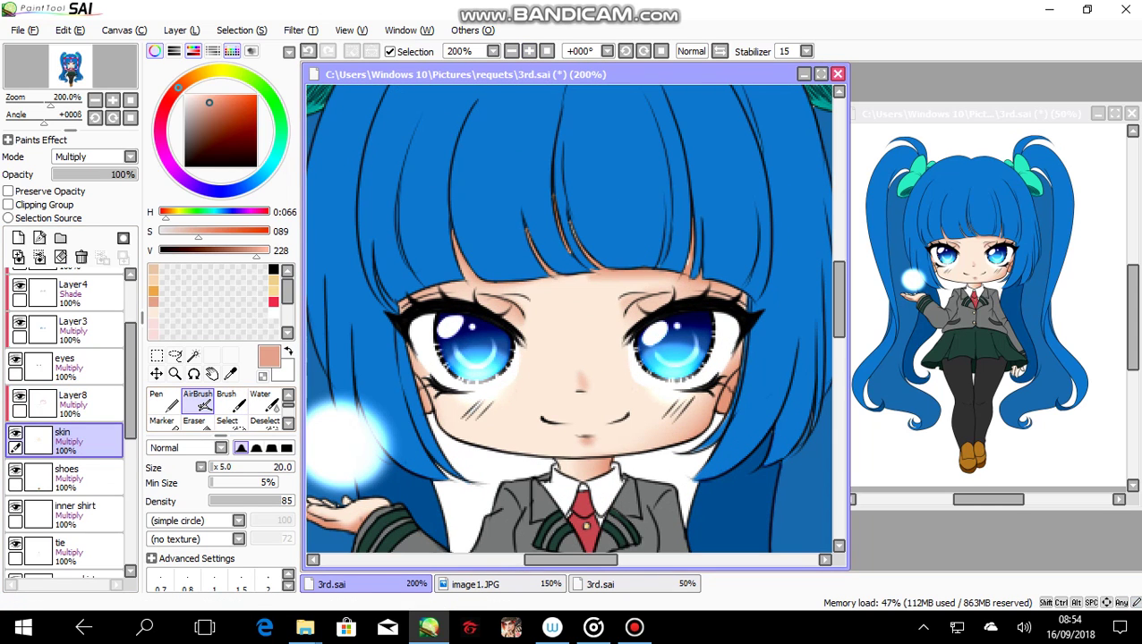
left_click(227, 400)
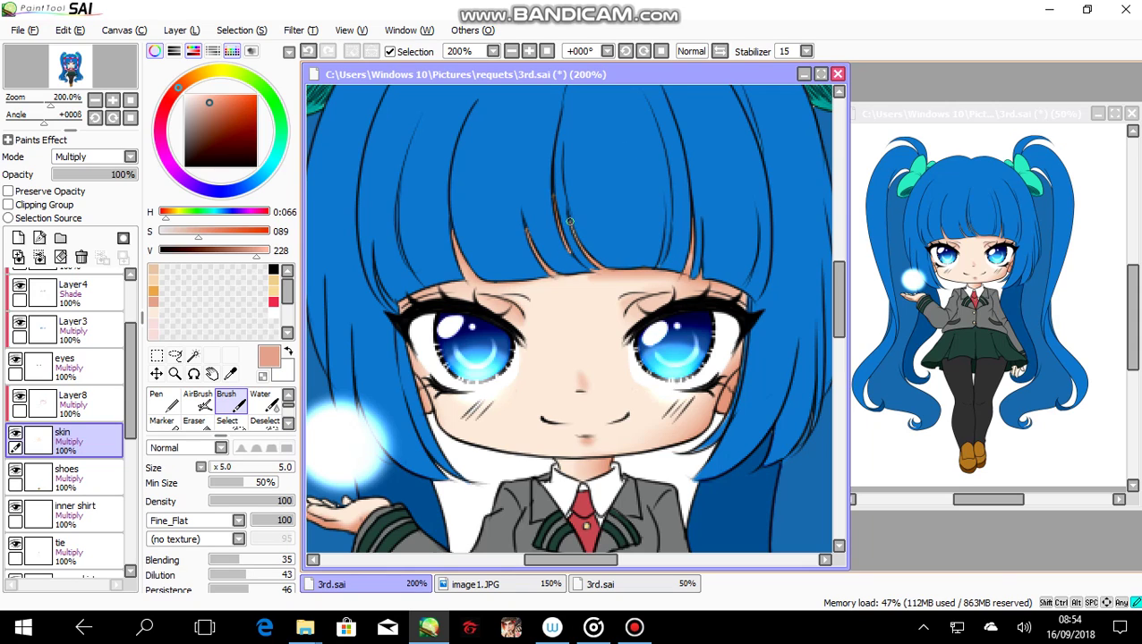
scroll(573, 317, "down", 3)
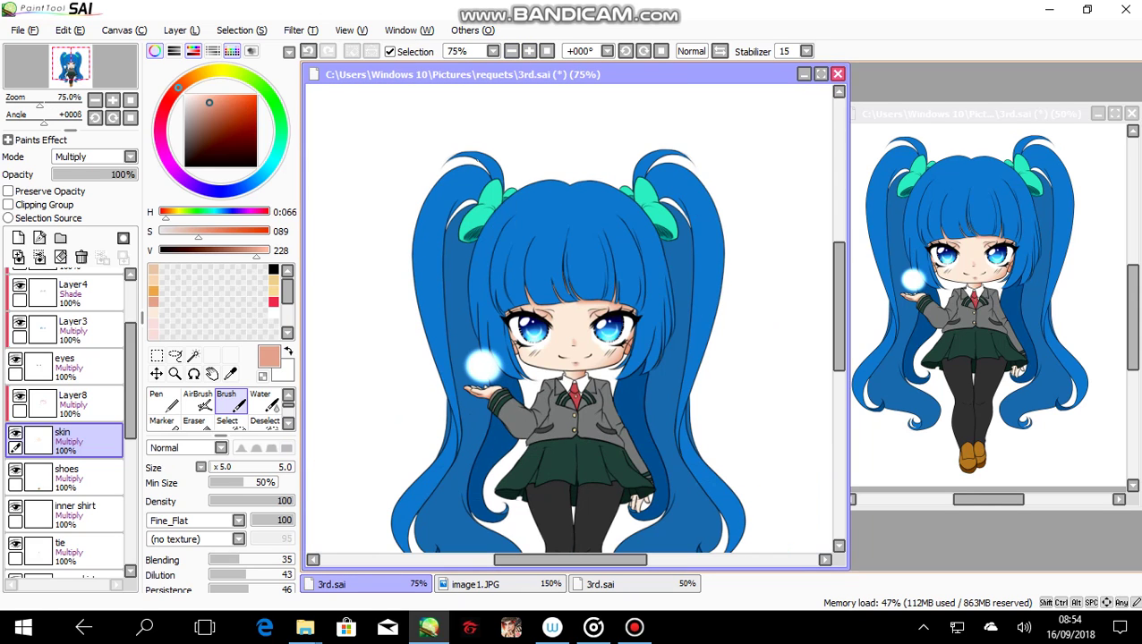
Return to the AirBrush and select Layer8 as a clipping group over the skin layer.
left_click(198, 400)
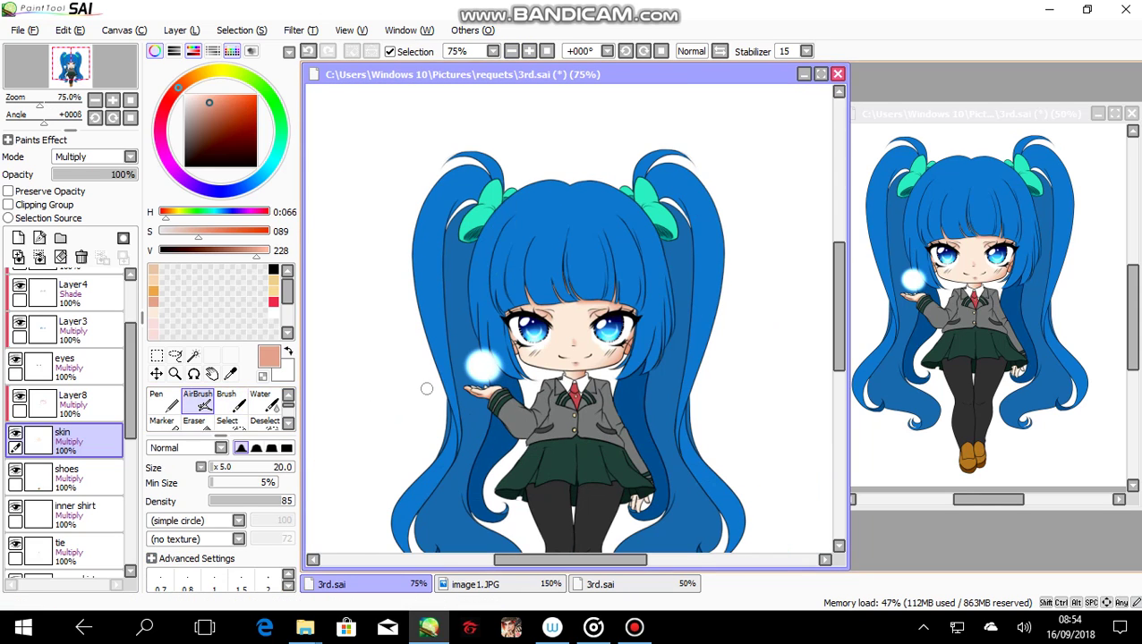
left_click(72, 402)
left_click(8, 205)
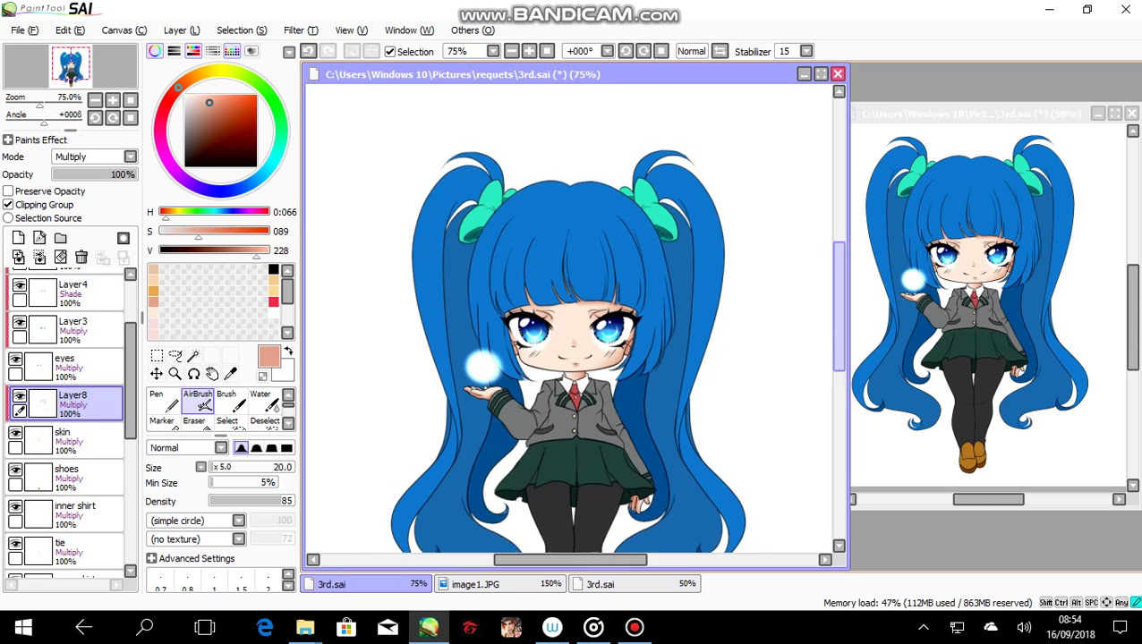
scroll(757, 364, "down", 1)
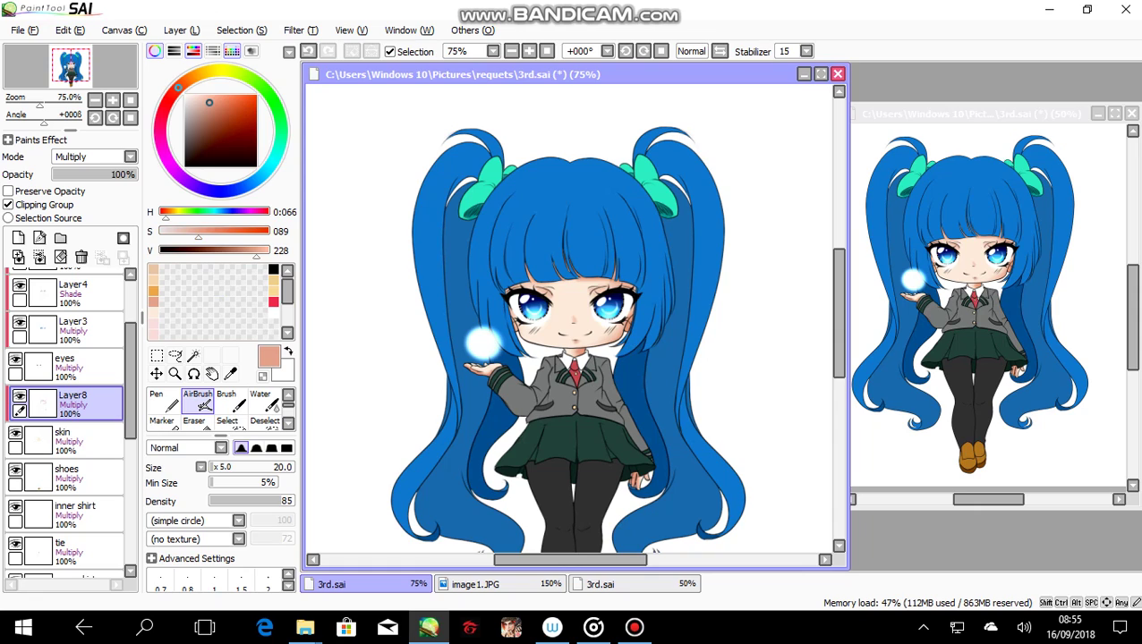
Mix a pale pink of RGB 228, 180, 204 and set the AirBrush size to 85.
left_click(161, 140)
left_click_drag(208, 103, 201, 103)
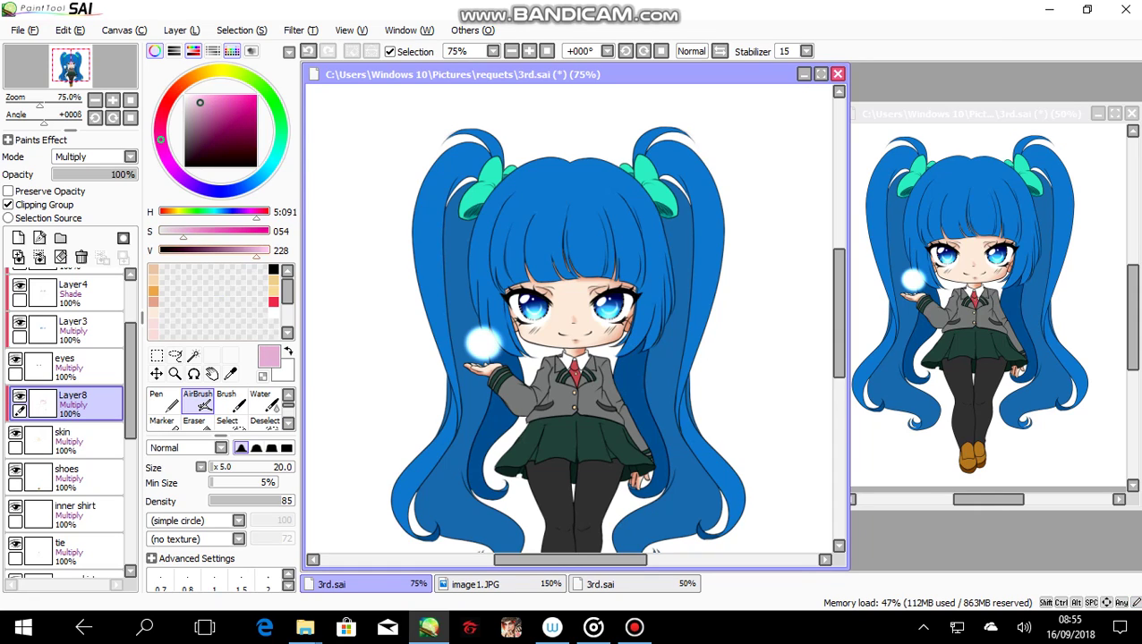
left_click(174, 51)
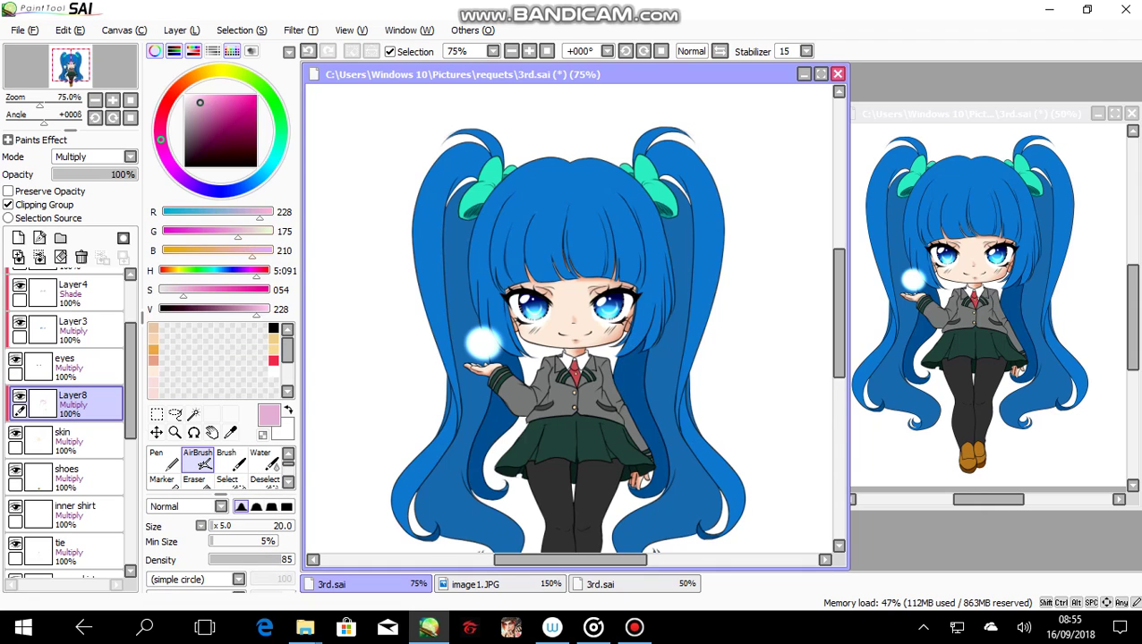
mouse_move(239, 232)
left_mouse_down()
mouse_move(256, 232)
mouse_move(240, 252)
left_mouse_up()
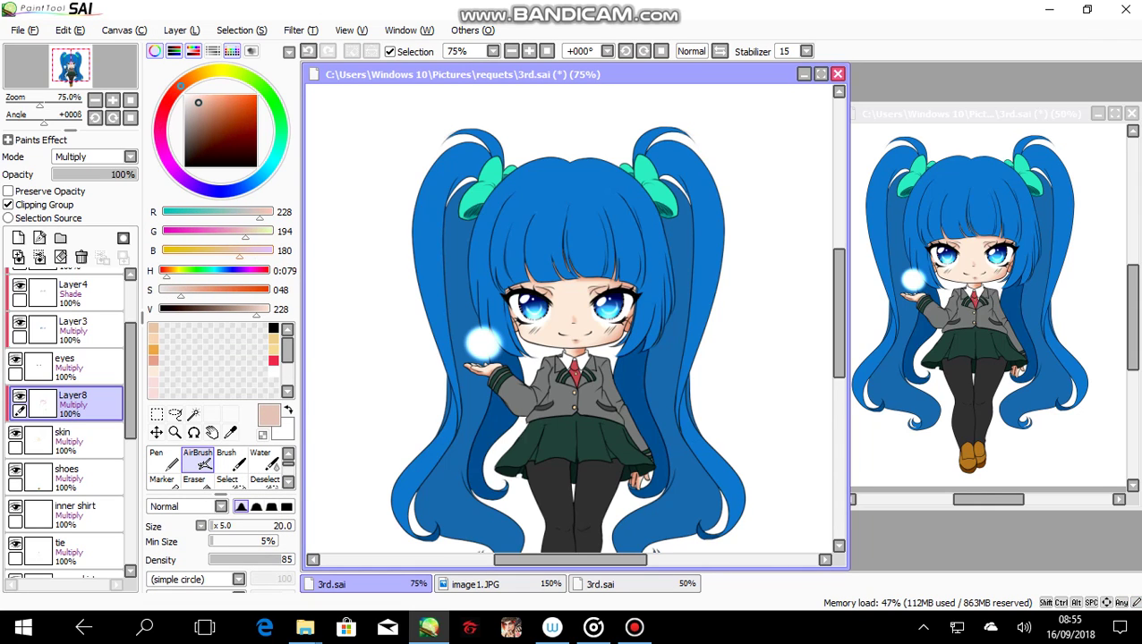
left_click_drag(179, 86, 160, 130)
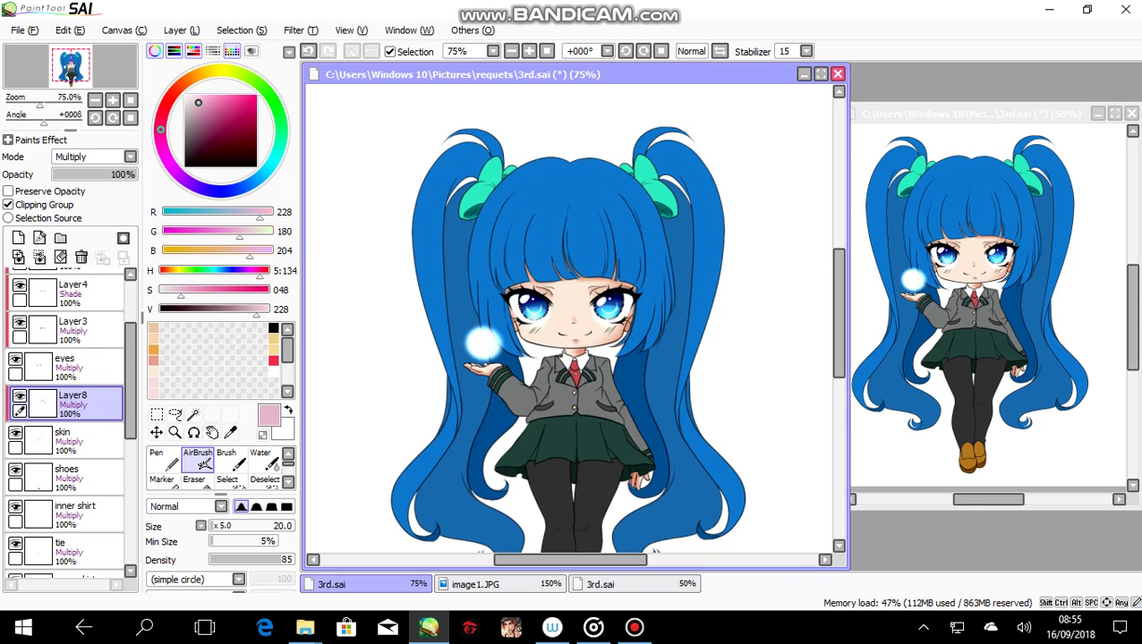
left_click_drag(215, 526, 225, 526)
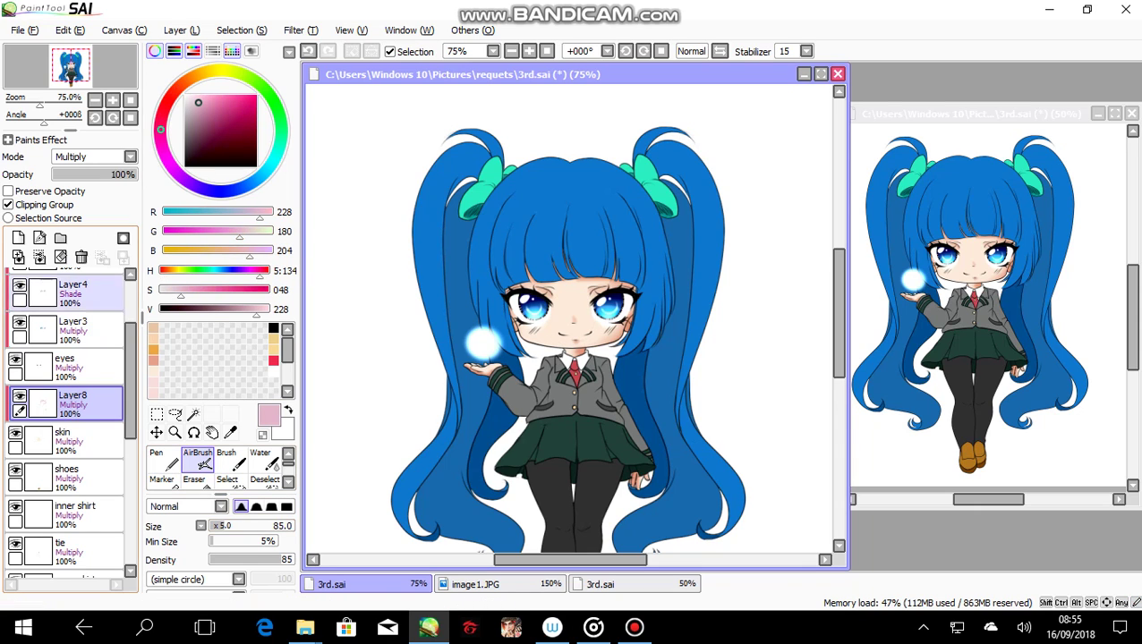
Add a clipped layer above Layer8 and set its blending mode to Multiply.
left_click(18, 237)
left_click(90, 156)
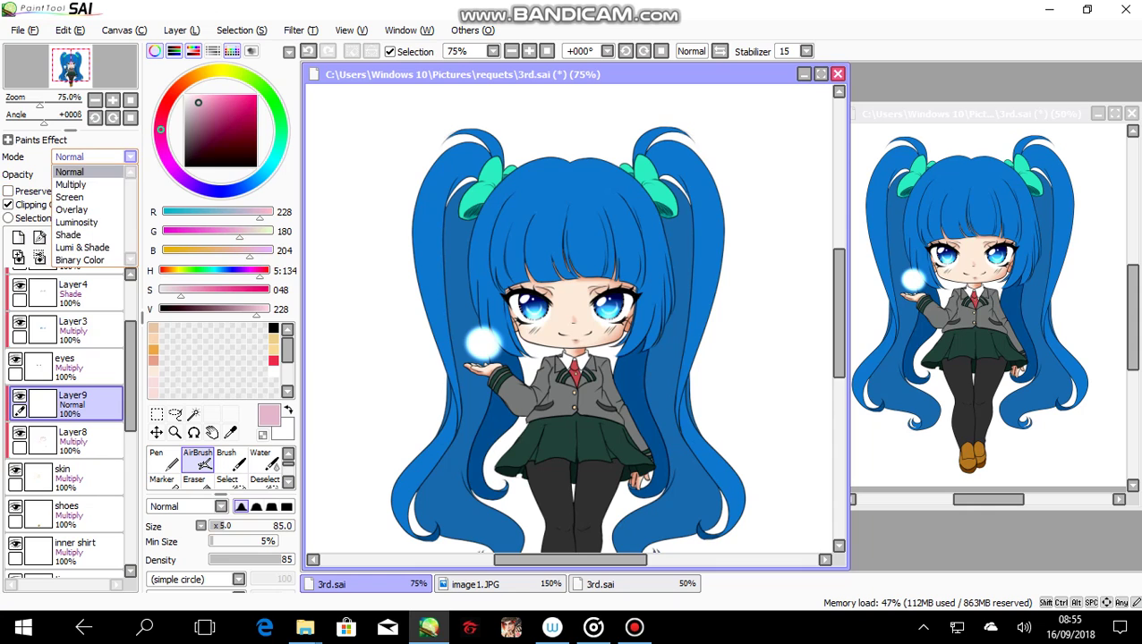
left_click(70, 184)
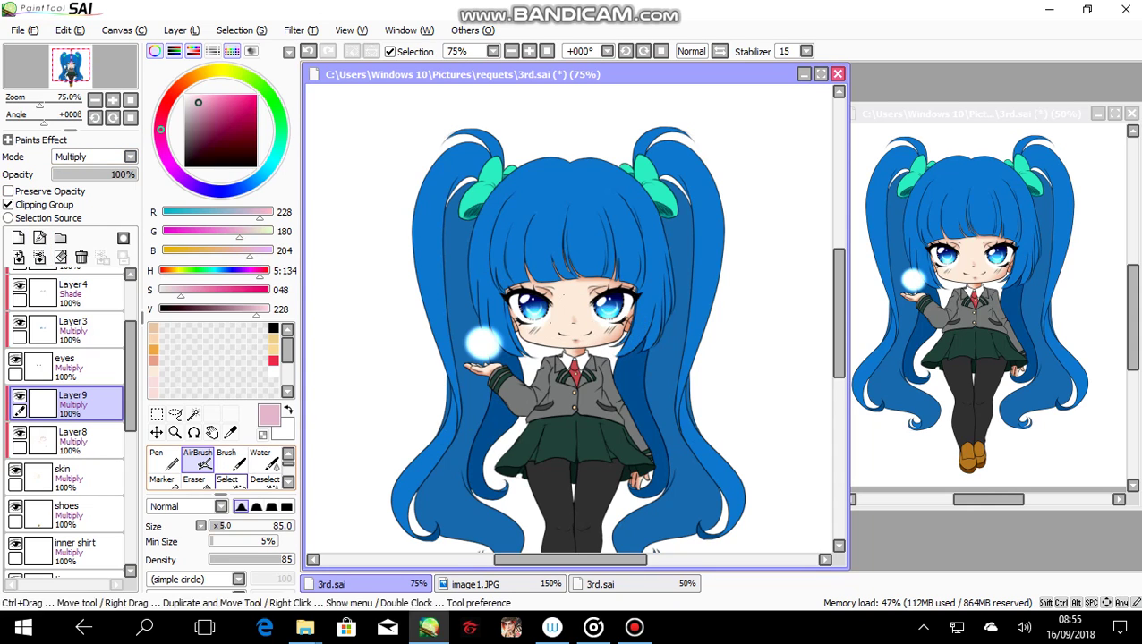
Reduce the AirBrush size to 45 for painting blush on the face.
key("bracketleft")
key("bracketleft")
key("bracketleft")
key("bracketleft")
key("bracketleft")
left_click(529, 51)
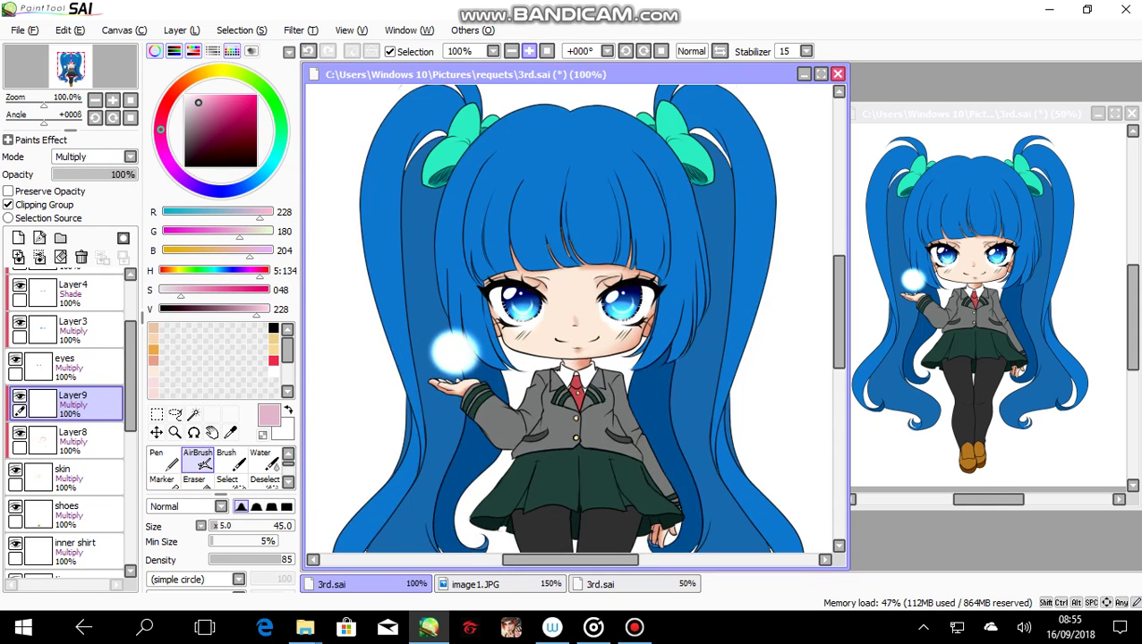
left_click(529, 51)
Try a pale pink blush on the right cheek and undo the strokes.
mouse_move(671, 339)
left_mouse_down()
mouse_move(627, 342)
mouse_move(674, 336)
mouse_move(645, 362)
left_mouse_up()
key("ctrl+z")
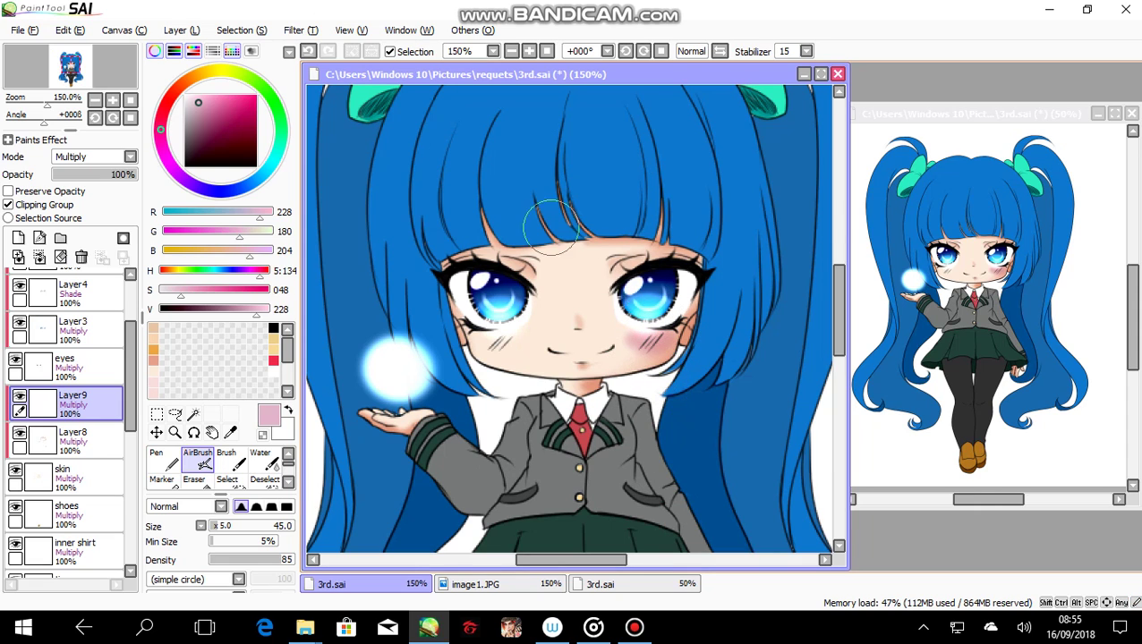
key("ctrl+z")
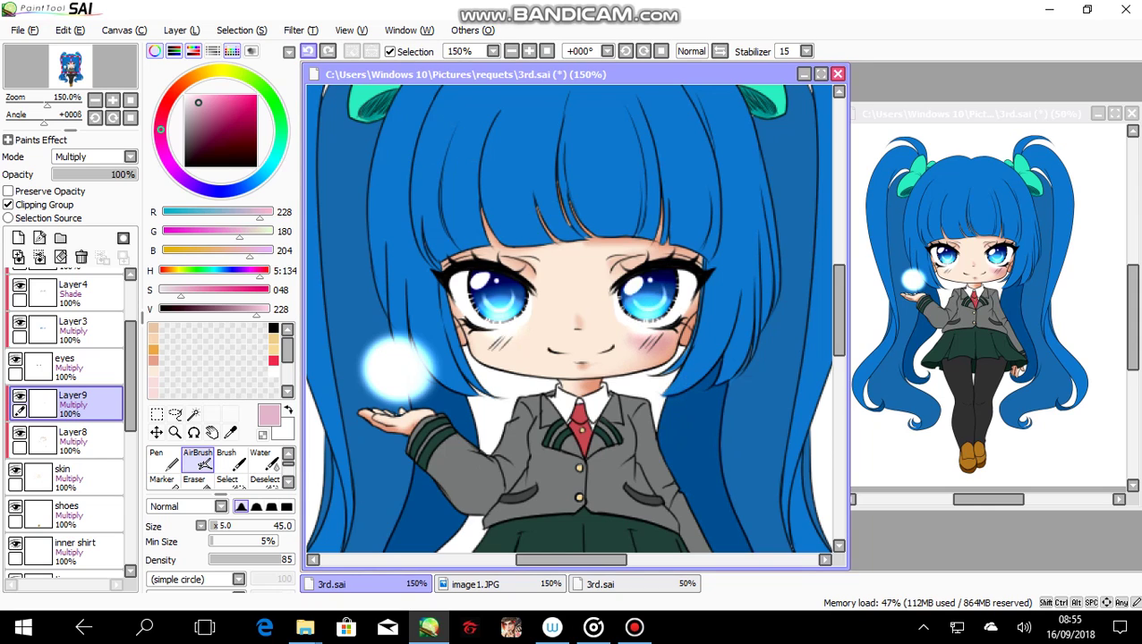
key("ctrl+z")
left_click(309, 51)
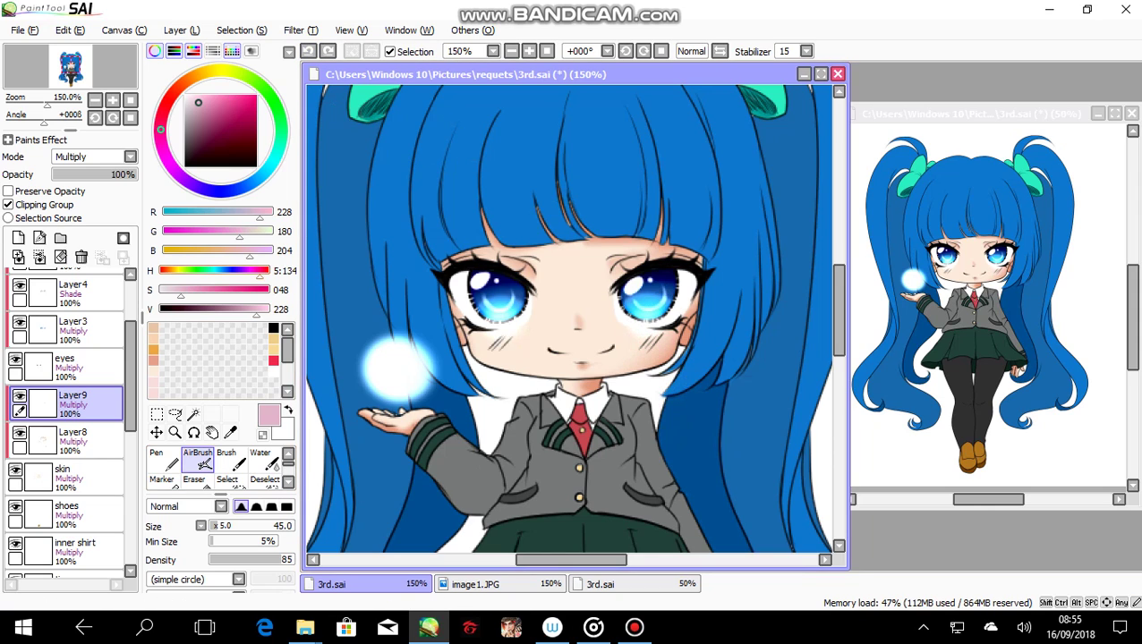
Pick a deeper pink of RGB 228, 147, 186 and airbrush blush onto both cheeks on Layer9.
left_click(208, 103)
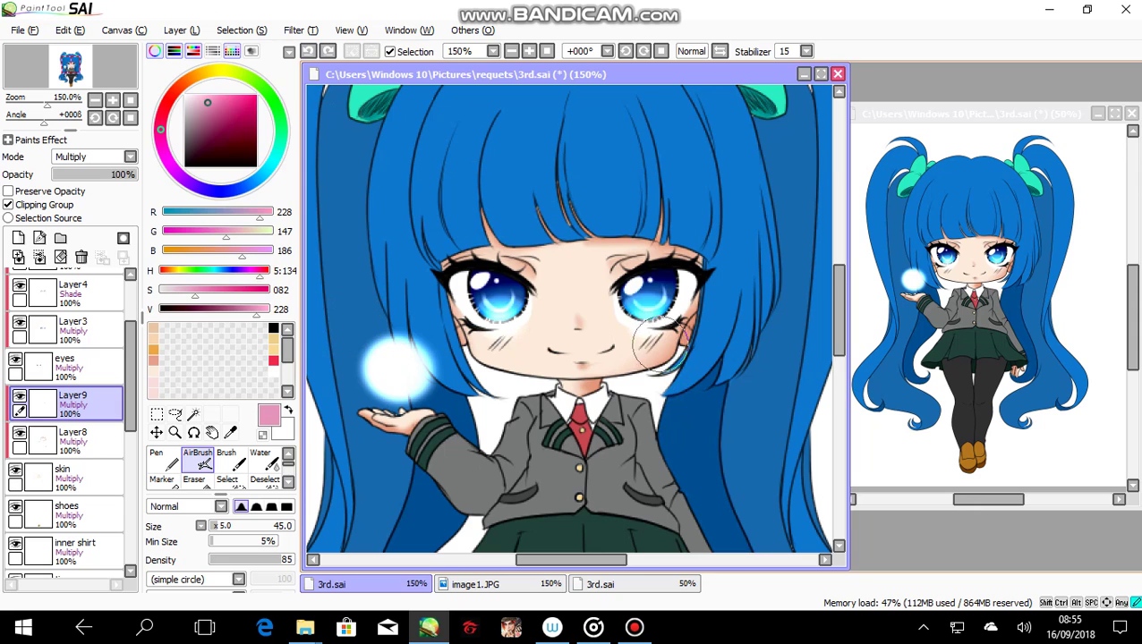
mouse_move(652, 344)
left_mouse_down()
mouse_move(666, 346)
mouse_move(637, 345)
mouse_move(651, 342)
left_mouse_up()
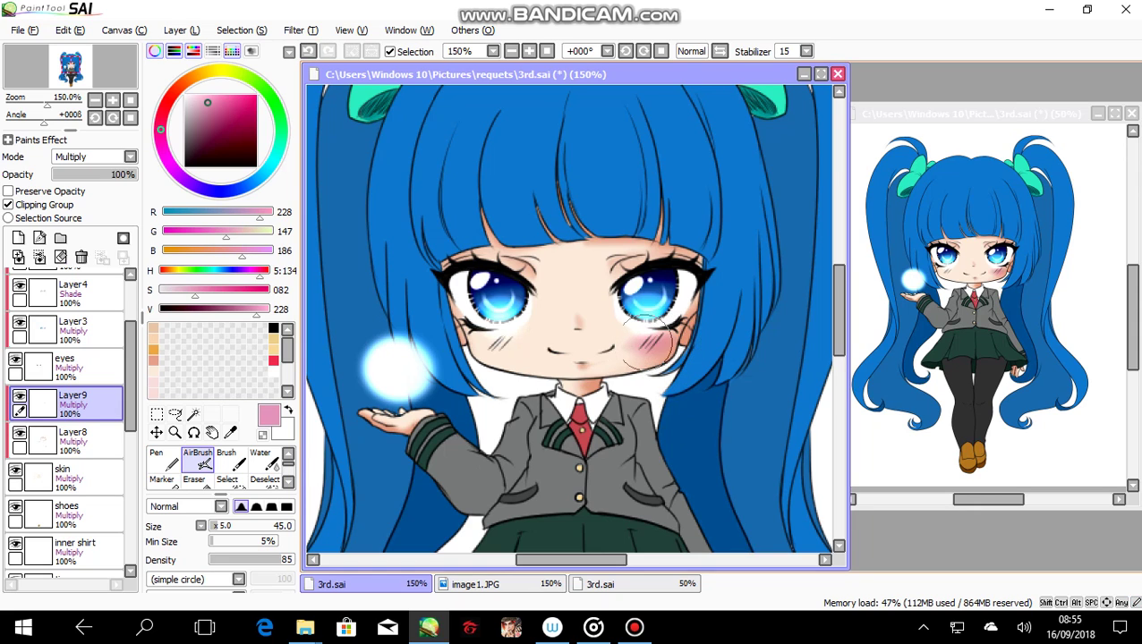
mouse_move(490, 355)
left_mouse_down()
mouse_move(515, 350)
mouse_move(484, 347)
mouse_move(525, 351)
left_mouse_up()
double_click(510, 51)
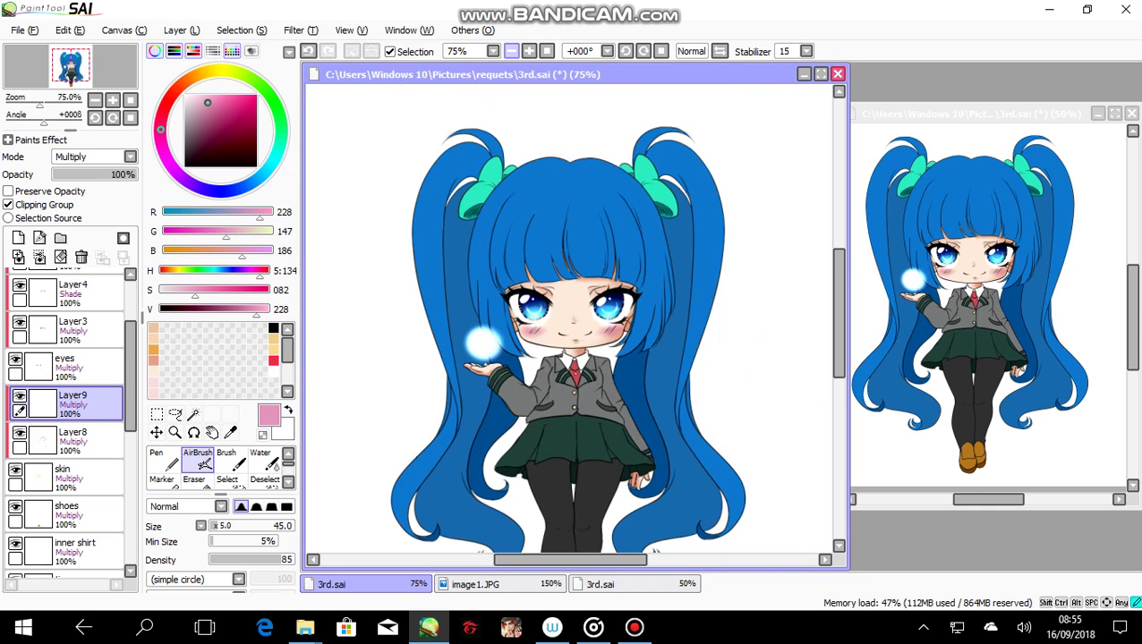
Fill the pale gap between the left cheek's hatch marks on the skin layer with the Water brush, and reselect Layer9.
left_click(265, 460)
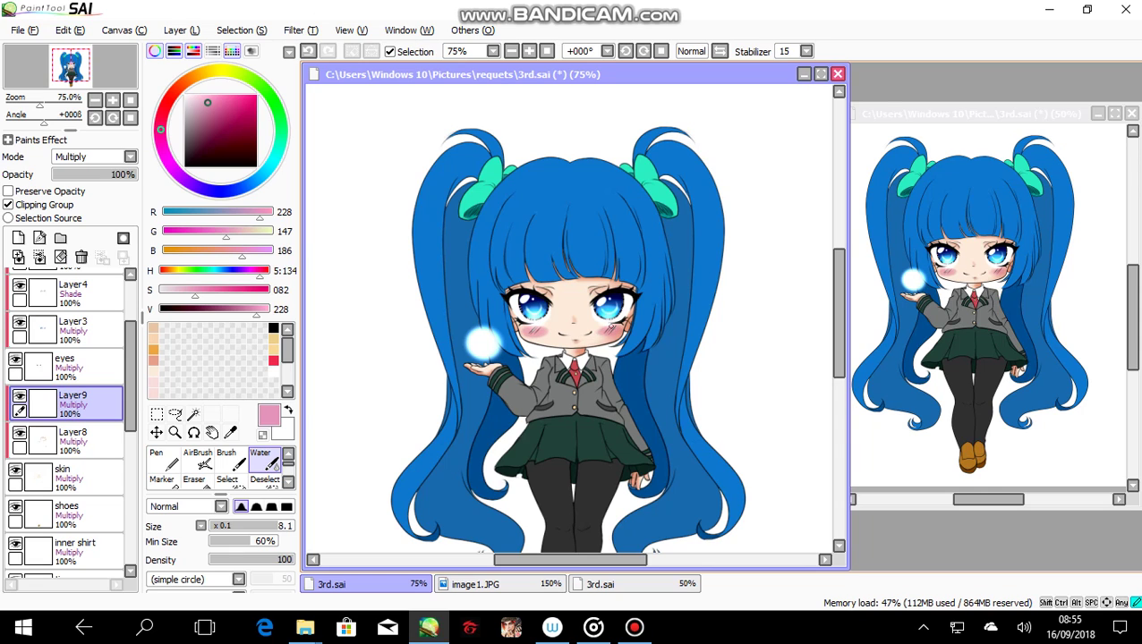
left_click(529, 51)
left_click(529, 51)
left_click(529, 51)
left_click(529, 51)
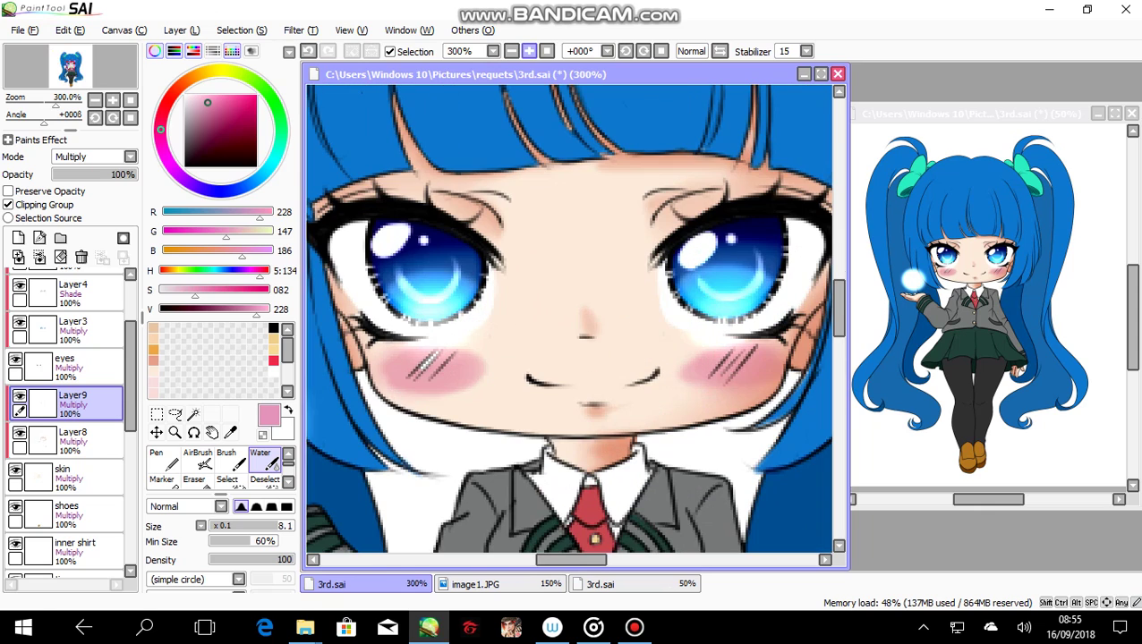
left_click(63, 477)
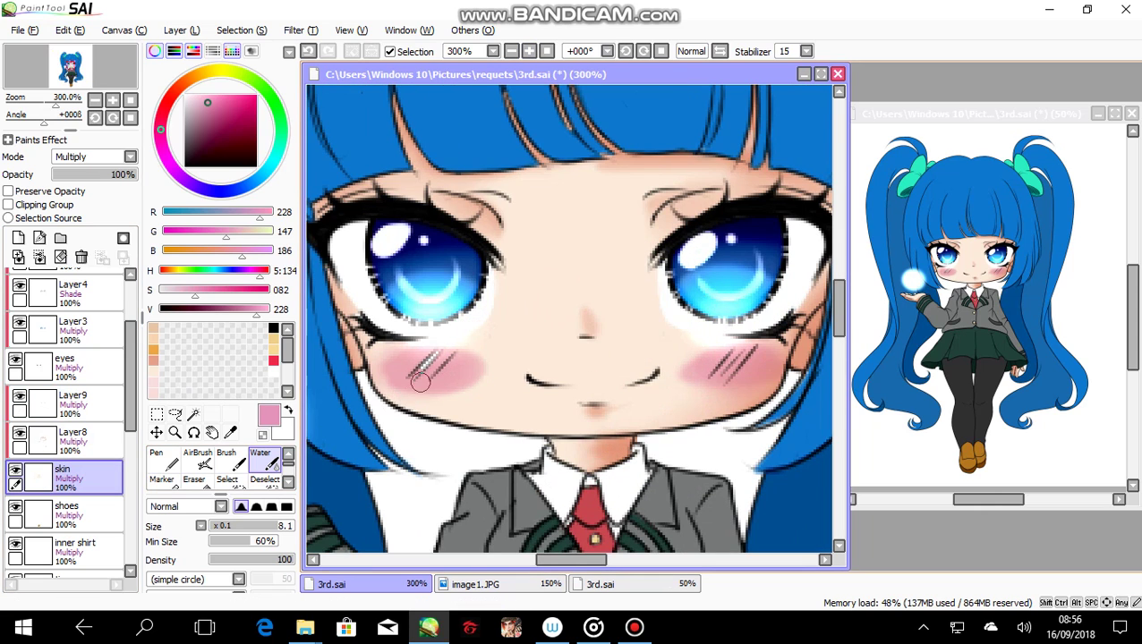
left_click_drag(436, 356, 423, 361)
left_click(72, 404)
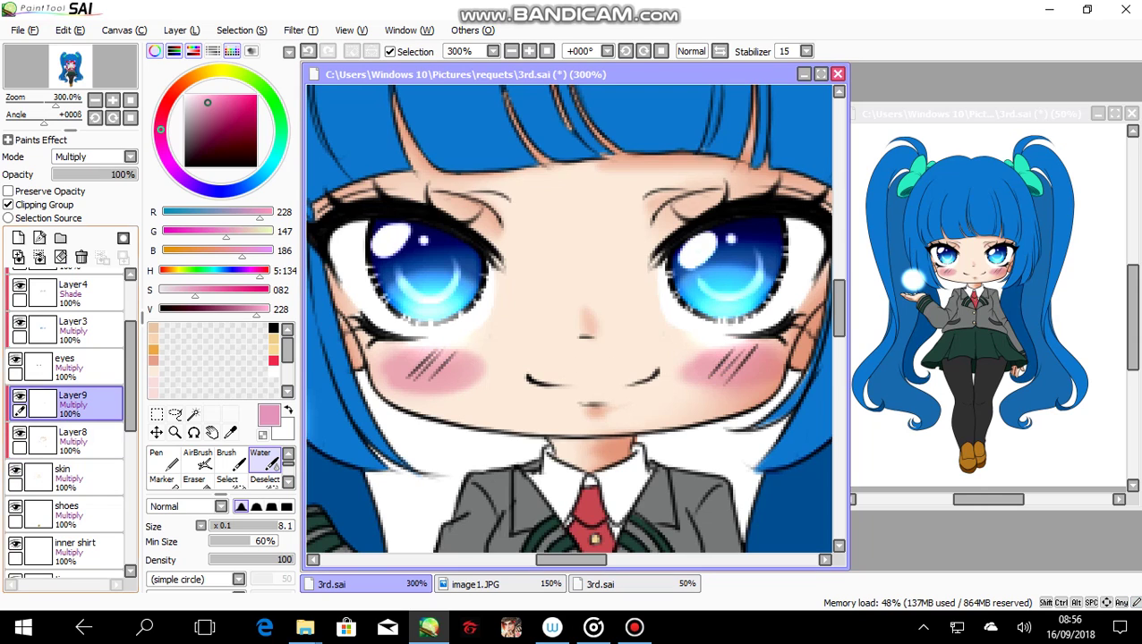